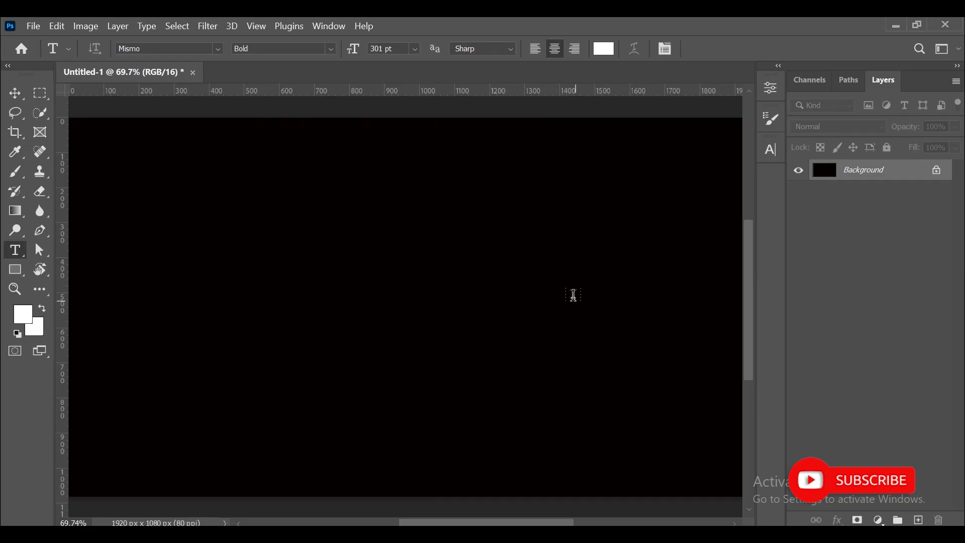
Create a text layer containing the letter N on the canvas.
click(573, 295)
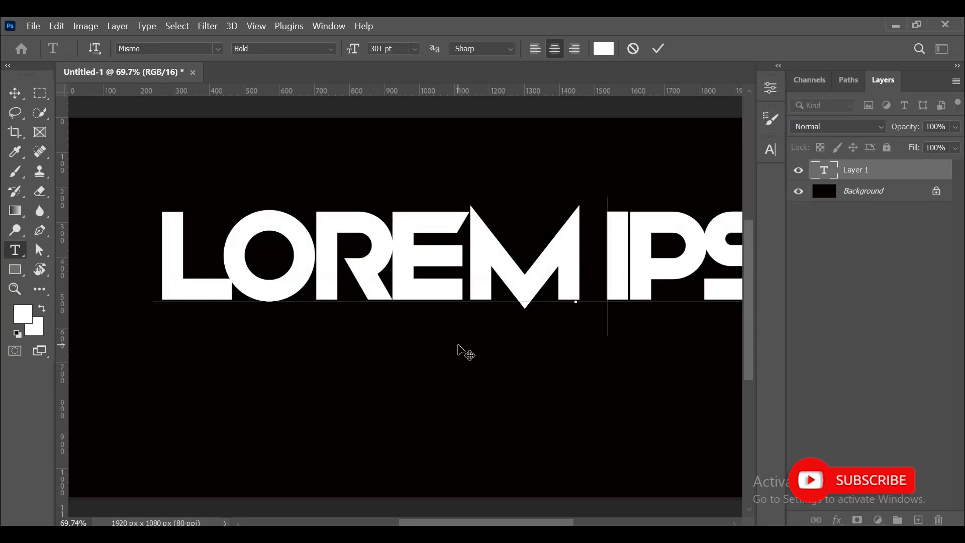
text(N)
click(16, 95)
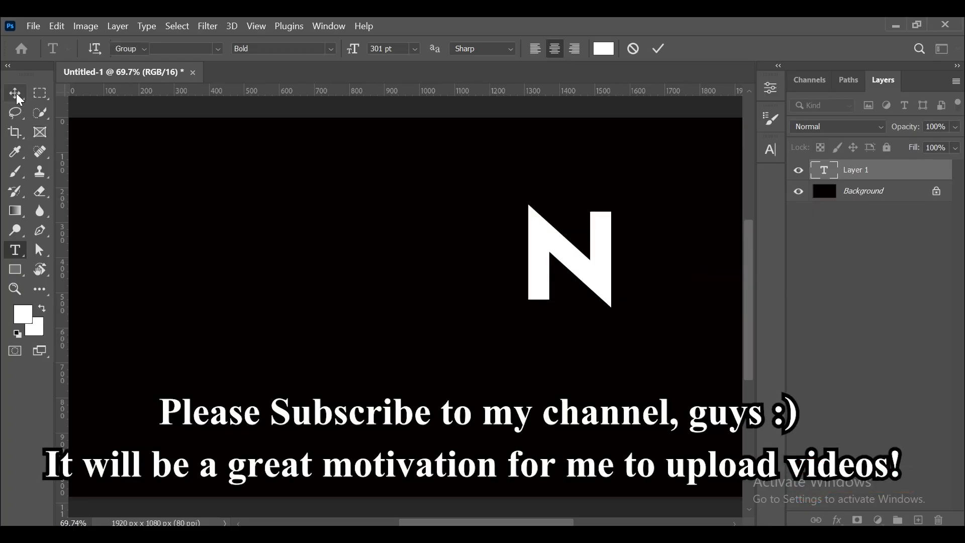
Move the N to the right and duplicate its layer five times.
drag(578, 266, 663, 272)
drag(890, 175, 911, 512)
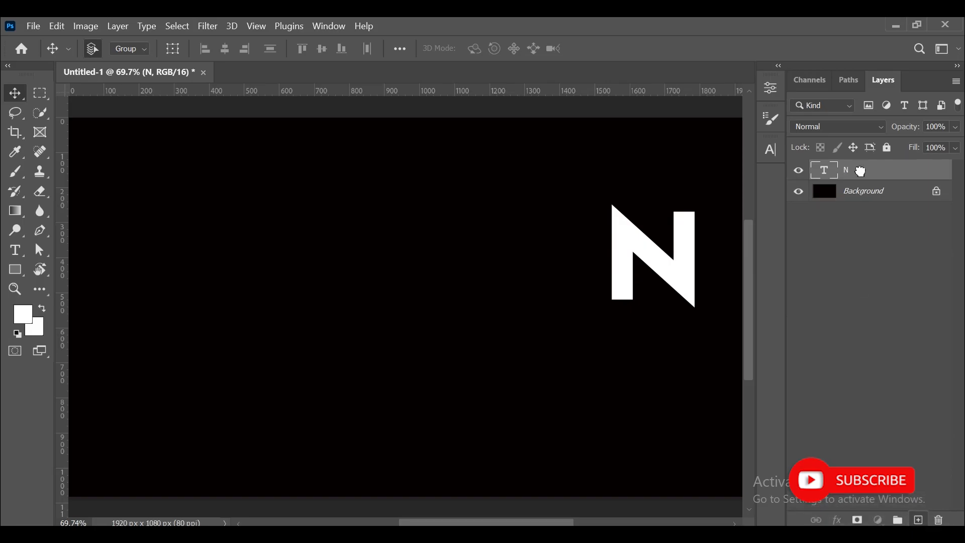
drag(879, 170, 919, 521)
drag(873, 168, 918, 521)
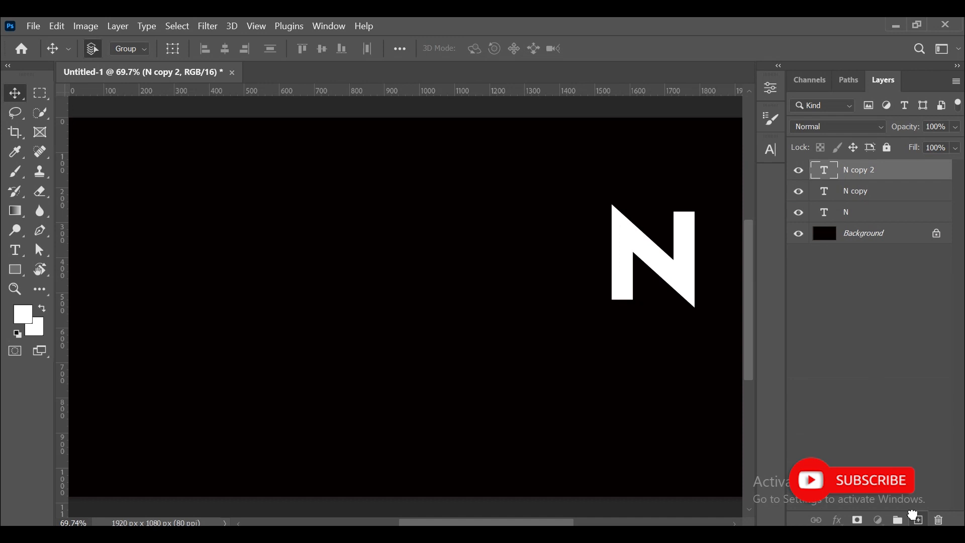
drag(873, 174, 918, 520)
drag(877, 170, 918, 519)
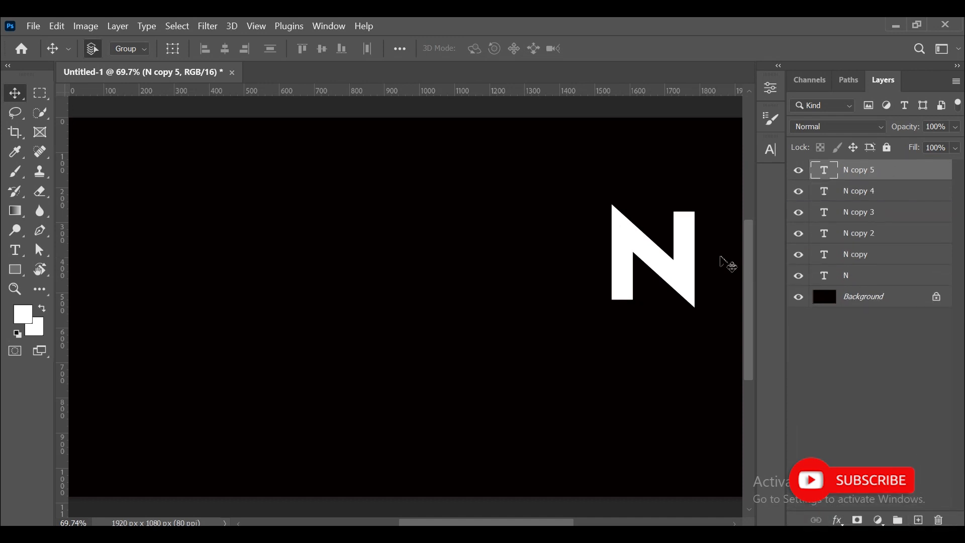
Move the top N copy leftwards and change its letter to G.
drag(688, 273, 592, 268)
key(t)
click(593, 272)
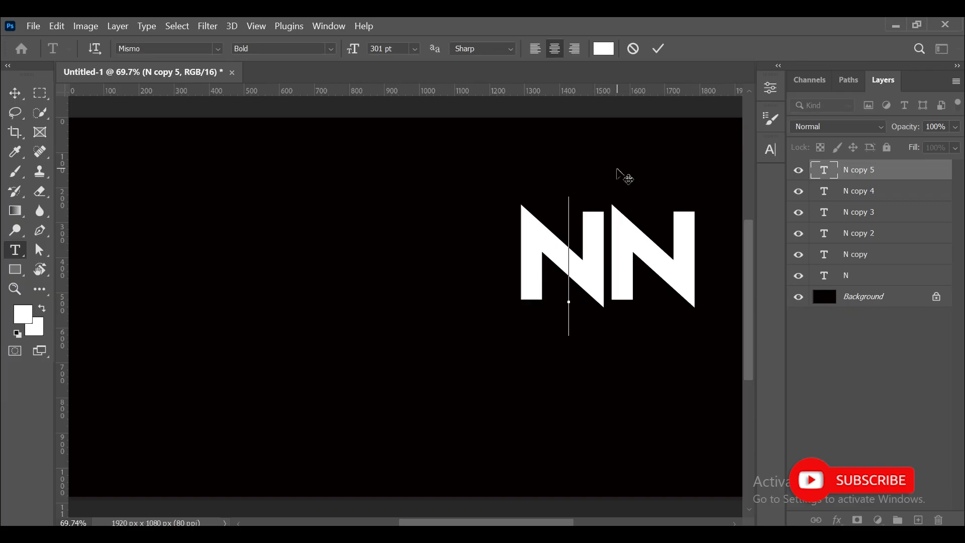
key(BackSpace)
text(G)
key(ctrl+Return)
key(v)
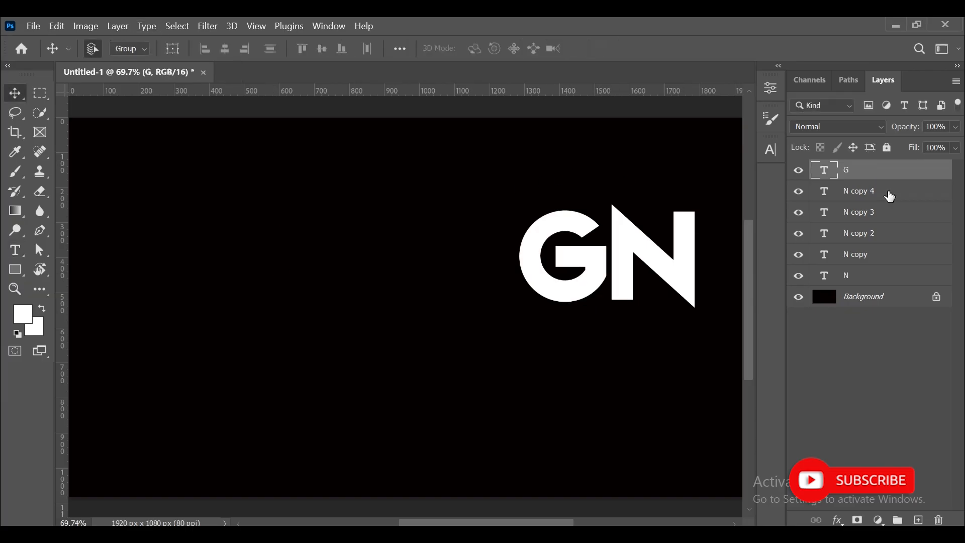
Move the next N copy to the left of the G, change its letter to I and adjust its position.
click(890, 196)
drag(642, 251, 452, 239)
key(t)
click(507, 274)
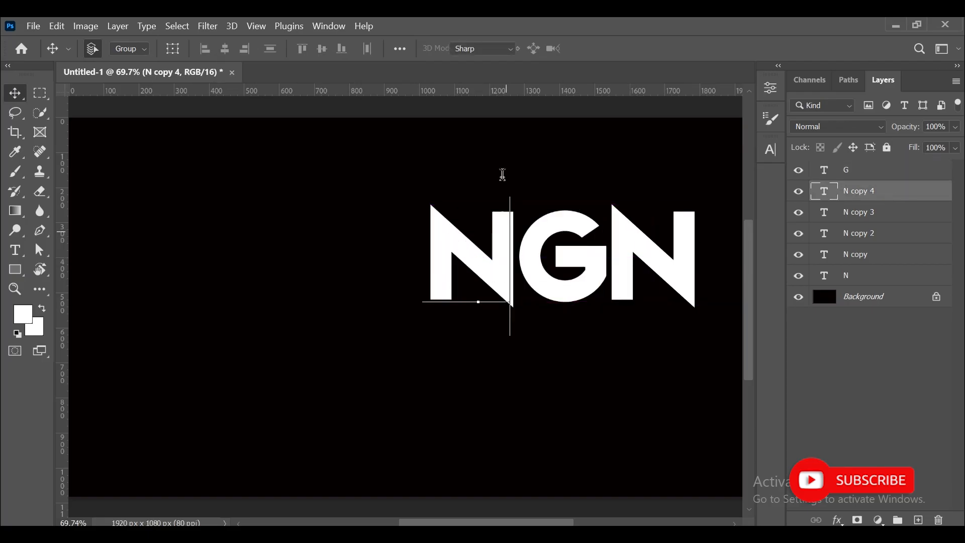
key(BackSpace)
text(I)
click(14, 93)
drag(478, 271, 502, 270)
Move another N copy left of the I and change its letter to S.
click(853, 221)
drag(691, 274, 478, 262)
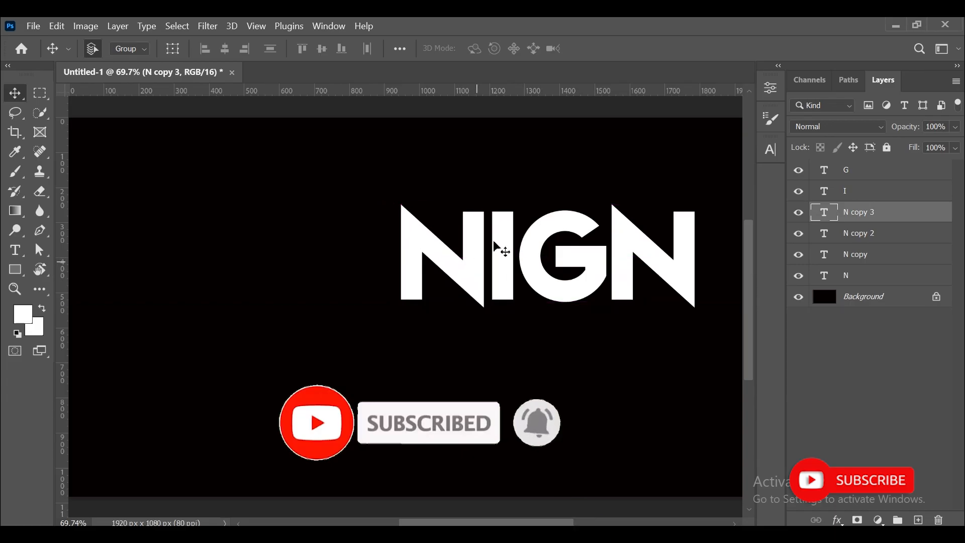
key(t)
double_click(445, 242)
text(D)
key(BackSpace)
text(S)
click(15, 93)
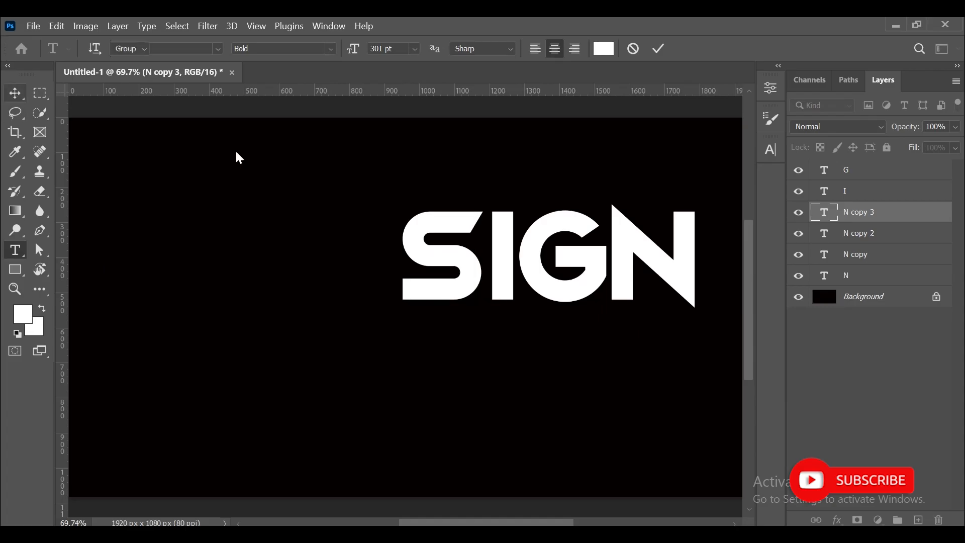
Move another N copy left of the S, change its letter to E and nudge it slightly right.
click(863, 234)
drag(703, 286, 393, 254)
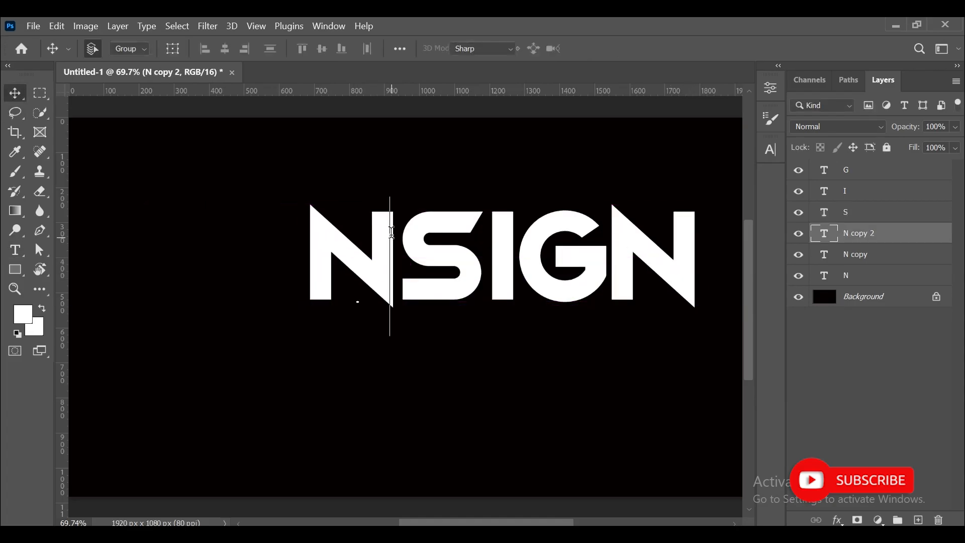
double_click(382, 229)
key(BackSpace)
text(E)
click(20, 94)
key(Right)
key(Right)
key(Right)
key(Right)
key(Right)
key(Right)
key(Right)
key(Right)
key(Right)
key(Right)
key(Right)
key(Right)
key(Right)
key(Right)
key(Right)
key(Right)
key(Right)
key(Right)
key(Right)
key(Right)
key(Right)
key(Right)
key(Right)
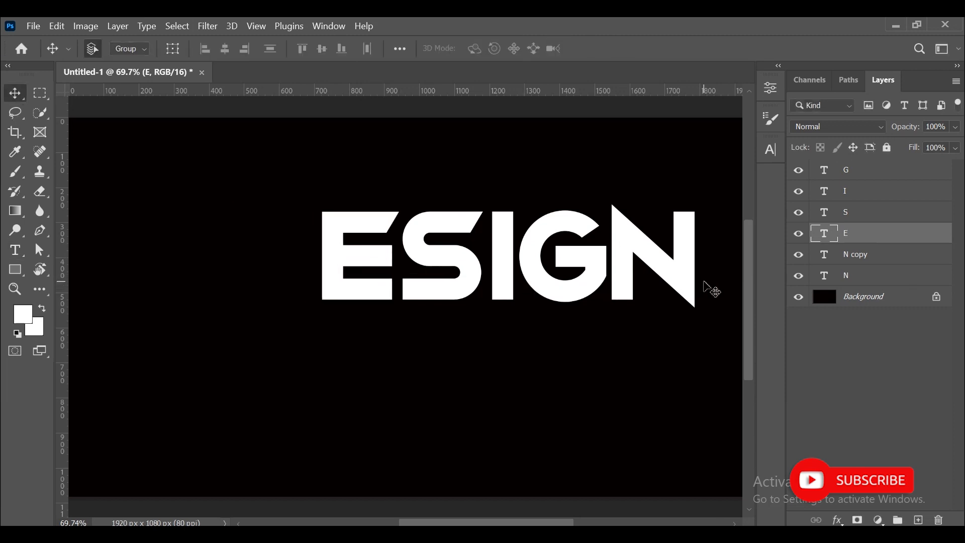
Move the last N copy left of the E and change its letter to D, spelling DESIGN.
click(692, 282)
drag(683, 277, 305, 257)
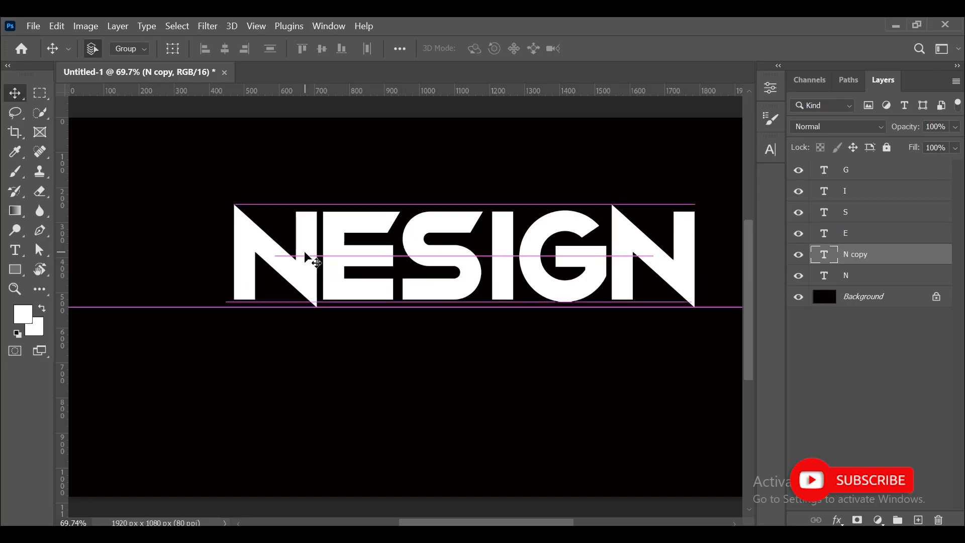
double_click(305, 256)
key(BackSpace)
text(D)
click(15, 93)
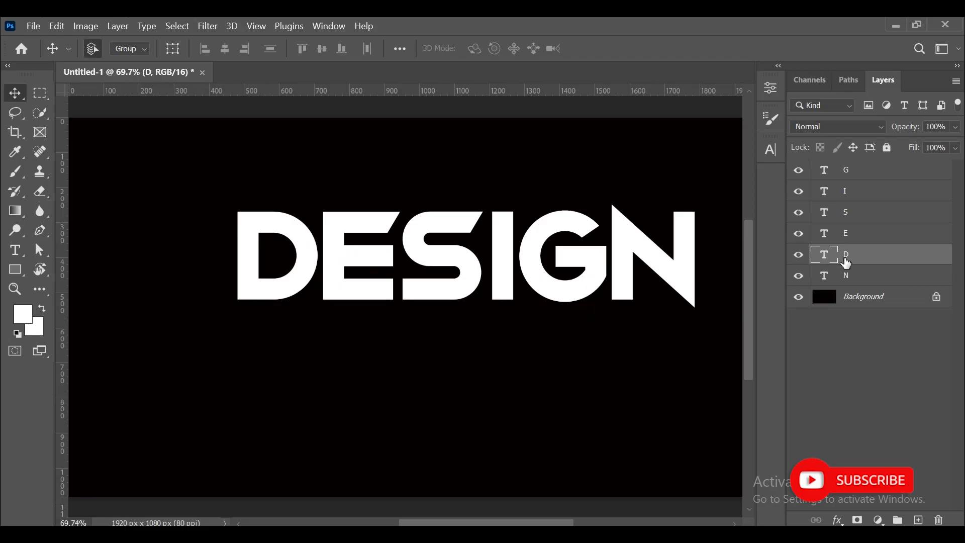
Move the N layer to the top of the stack and group all six letter layers.
drag(870, 273, 864, 166)
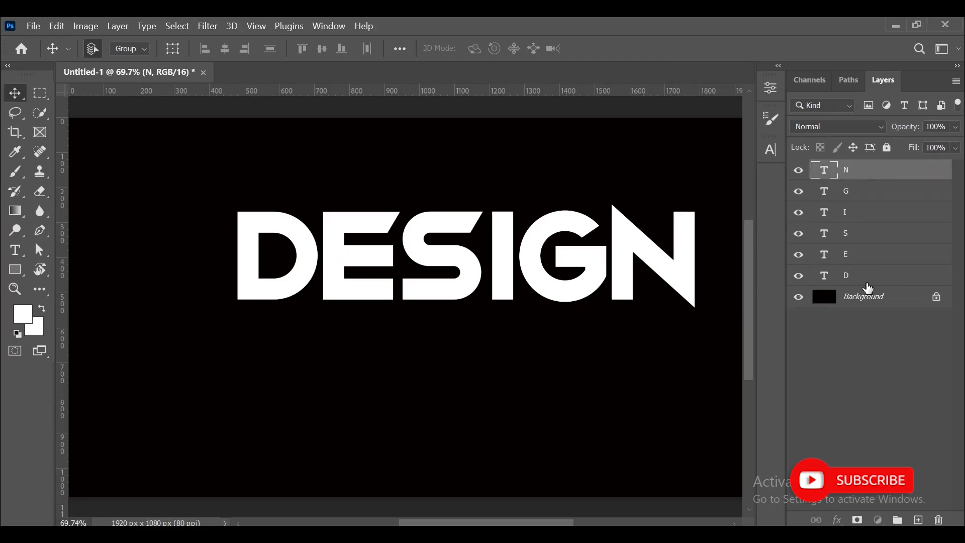
click(868, 286)
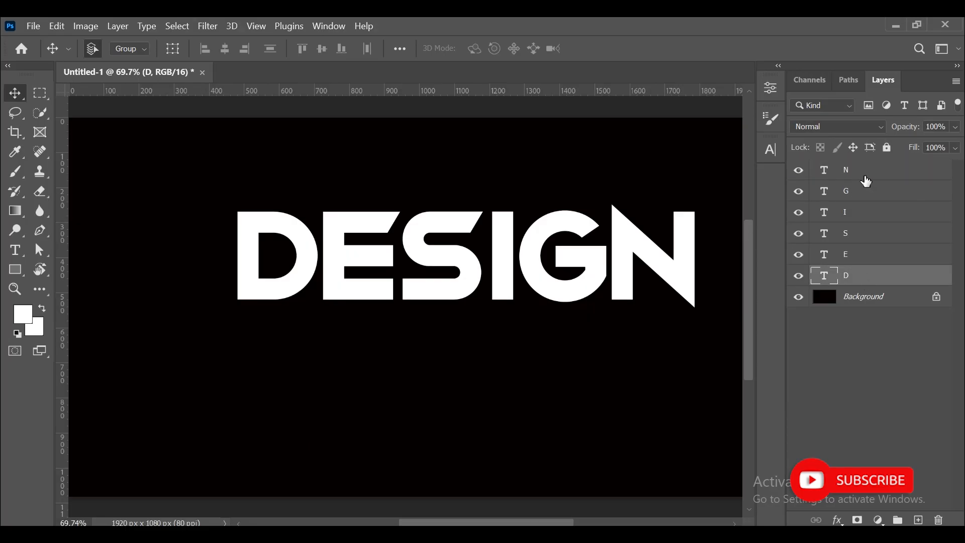
shift+click(866, 180)
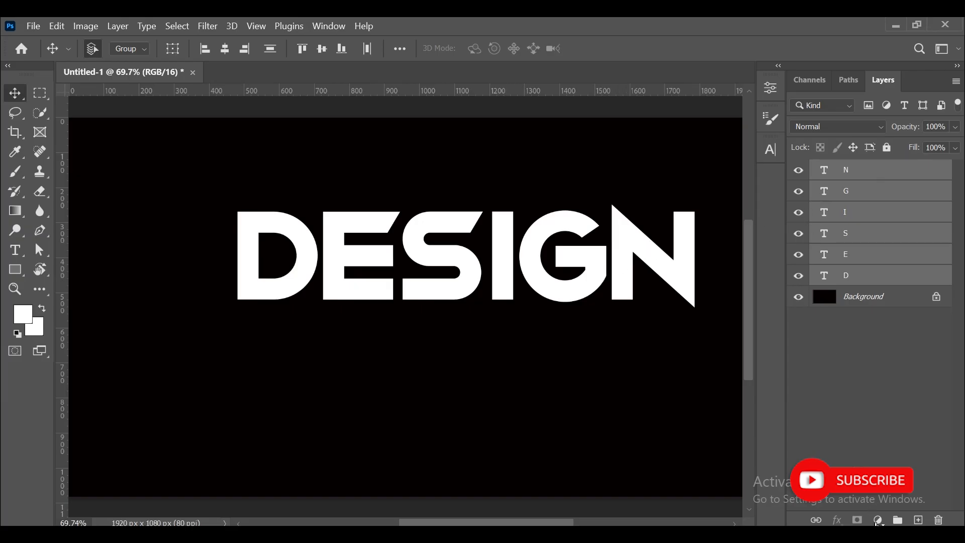
click(897, 520)
Move the group left and enlarge the DESIGN word with Free Transform.
drag(592, 250, 447, 255)
key(ctrl+t)
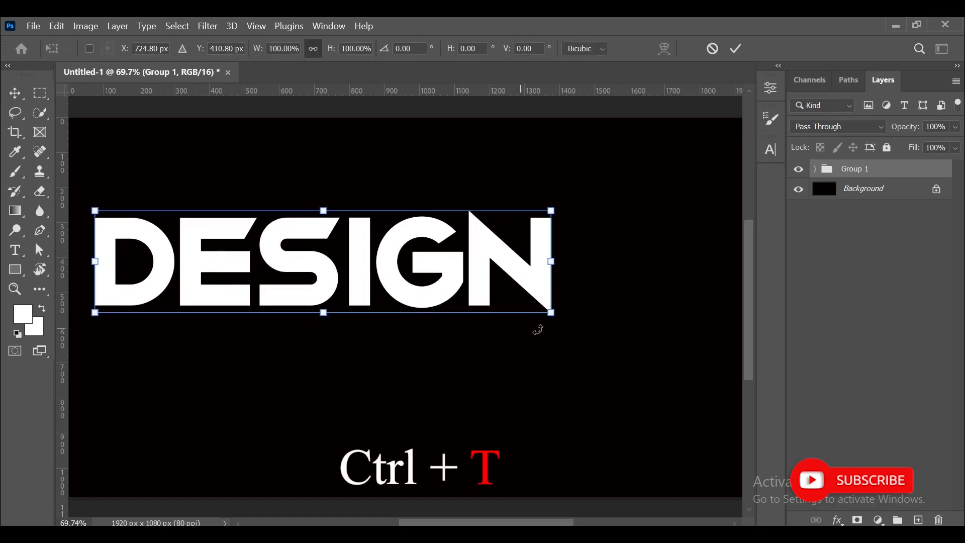
drag(550, 312, 690, 385)
click(736, 48)
Expand the group and add a layer mask to the D layer.
click(814, 170)
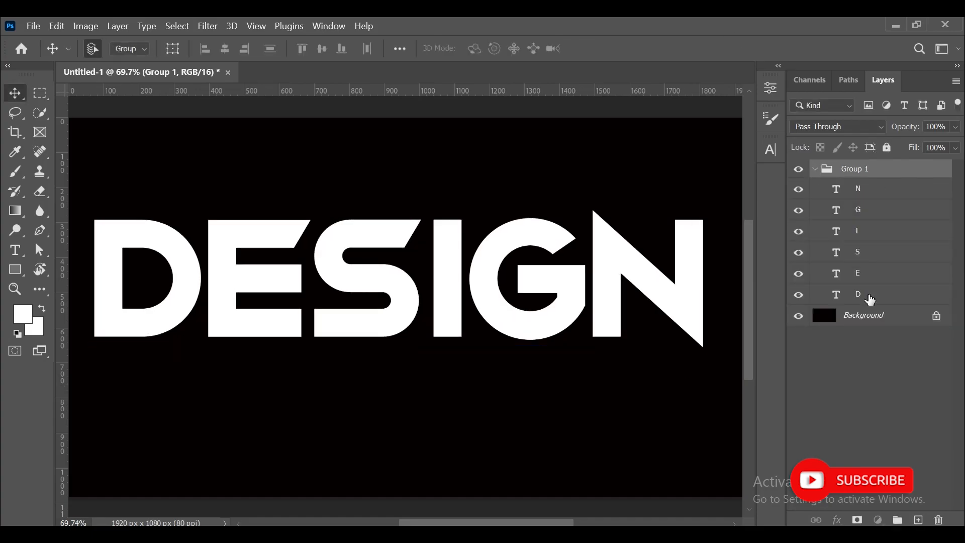
click(870, 296)
click(859, 521)
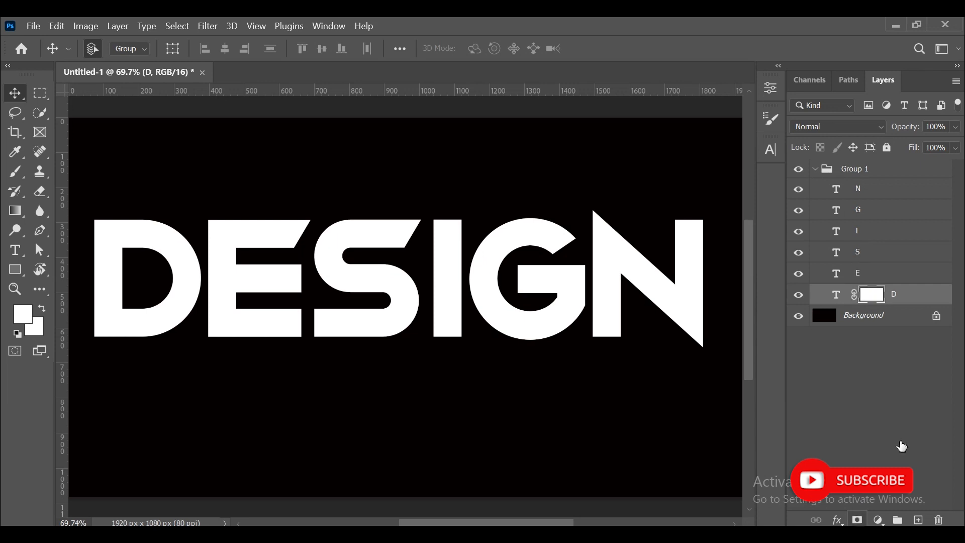
Select the Gradient tool and reverse the gradient to run from black to white.
click(16, 216)
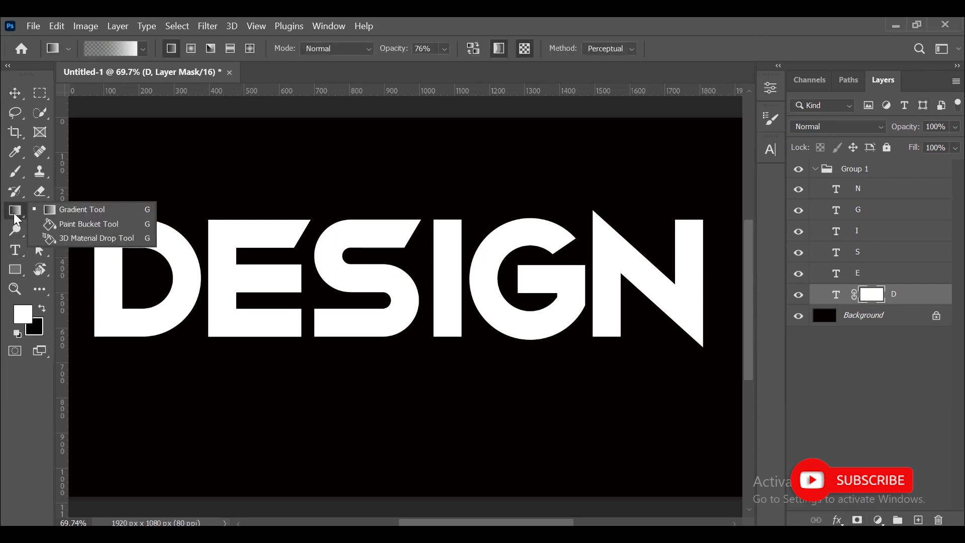
click(113, 48)
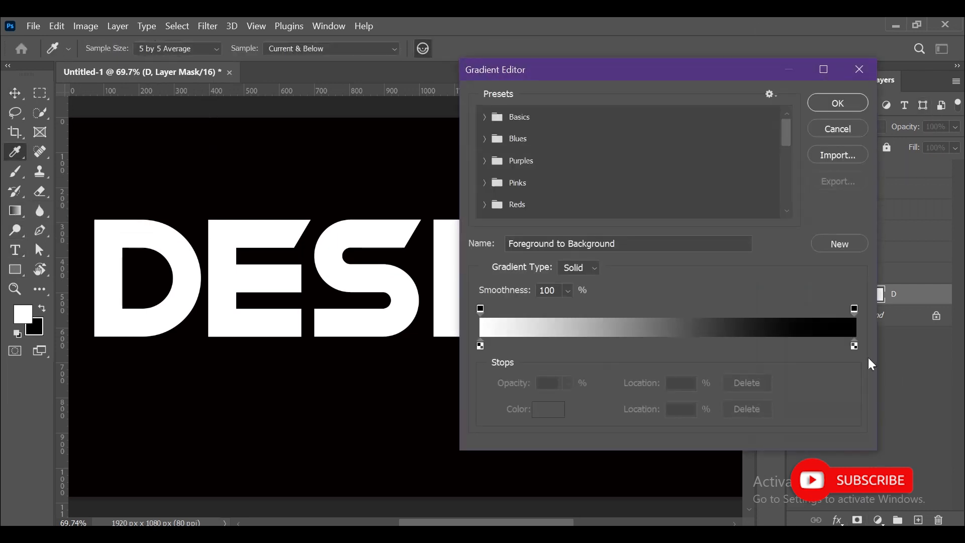
drag(853, 346, 662, 346)
drag(481, 347, 857, 346)
drag(662, 346, 476, 348)
click(834, 109)
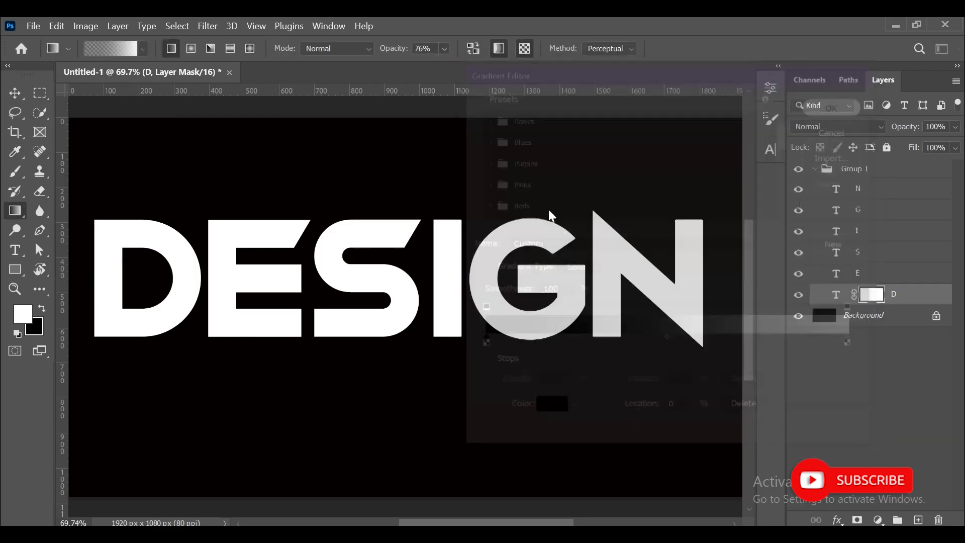
Draw the gradient across the D's mask to fade its left side.
drag(198, 272, 94, 273)
key(ctrl+z)
drag(199, 279, 65, 286)
Move the gradient's black and white stops inward and redraw the gradient across the D's mask.
click(110, 49)
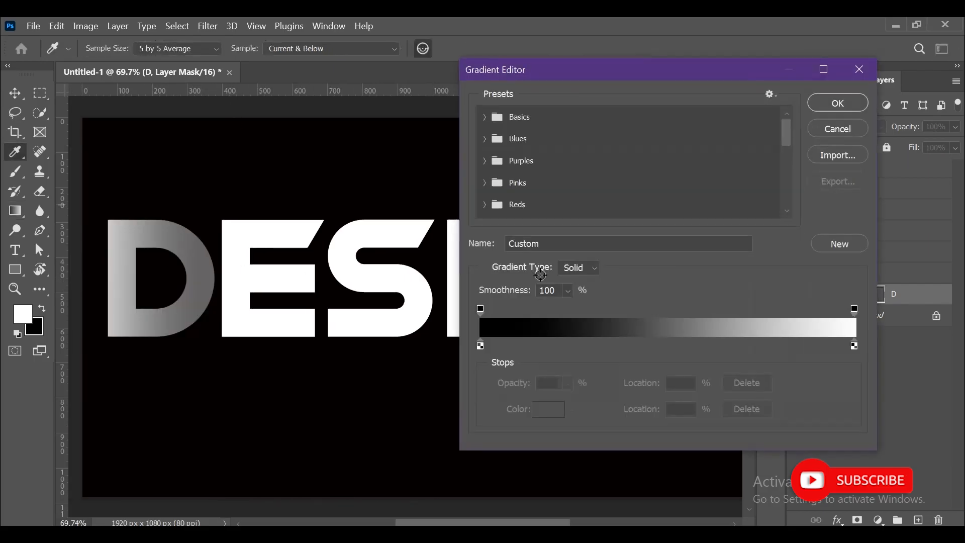
click(481, 310)
drag(481, 347, 532, 347)
drag(854, 346, 830, 346)
click(837, 103)
key(ctrl+z)
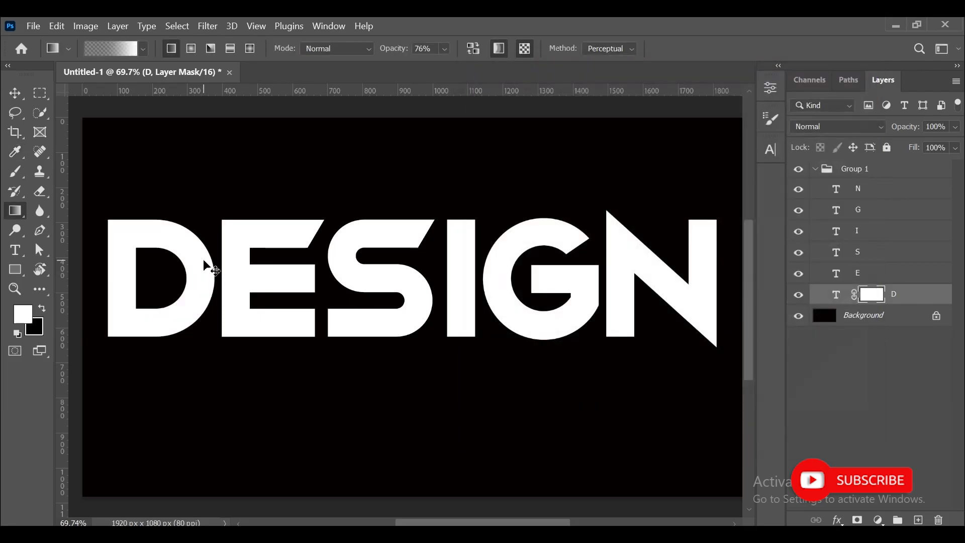
drag(124, 275, 78, 274)
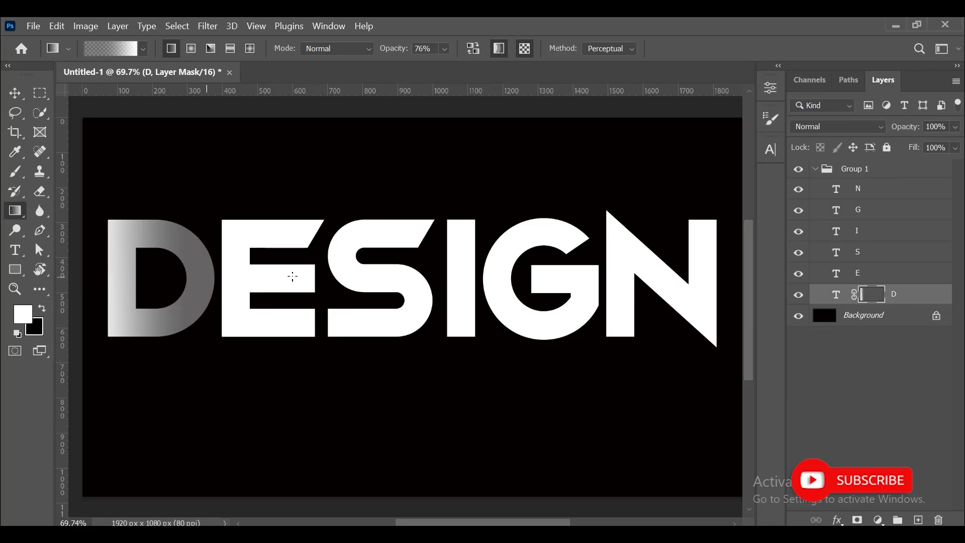
Set the gradient's white stop to location 78%.
click(129, 49)
click(530, 346)
drag(830, 346, 766, 346)
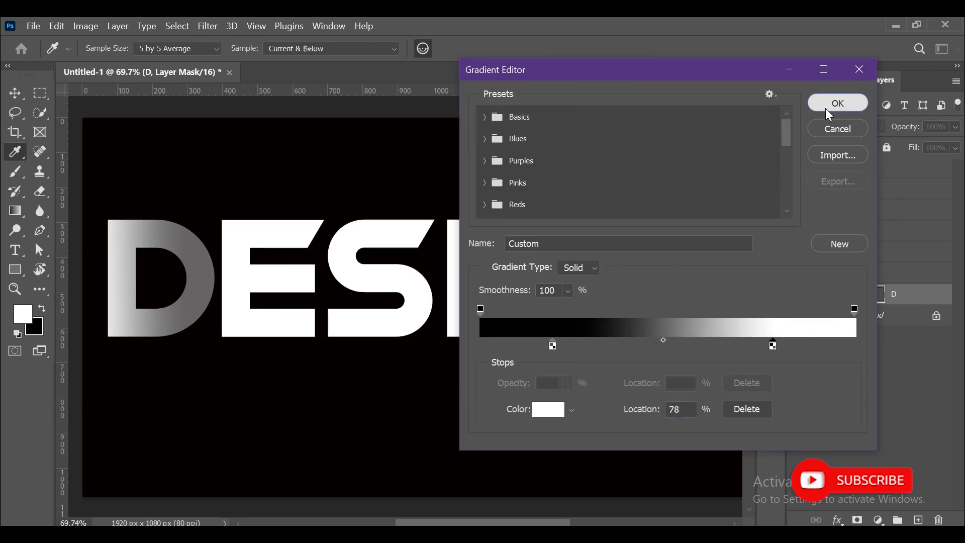
click(837, 102)
Add a layer mask to the E layer and set the gradient stops' colours to black and white.
click(859, 274)
click(858, 519)
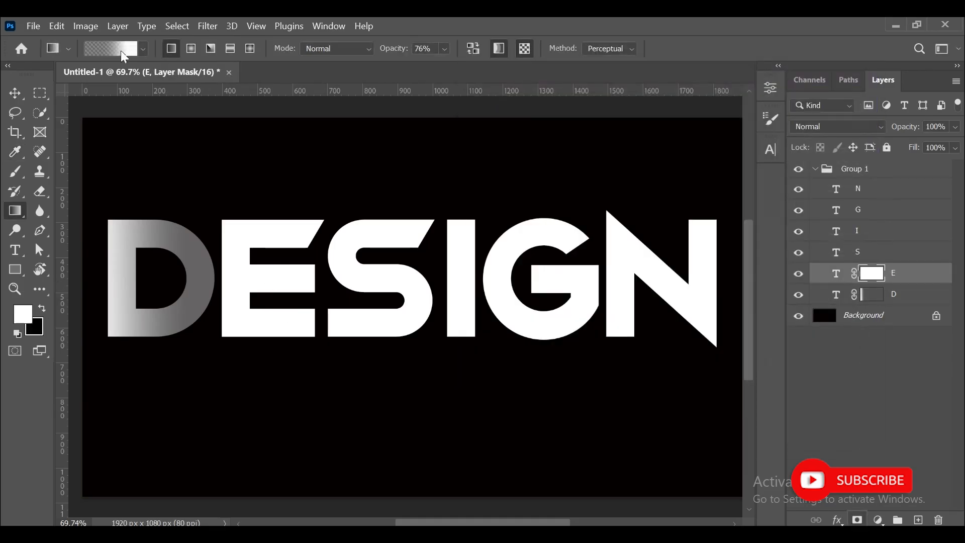
click(111, 49)
double_click(552, 346)
click(935, 113)
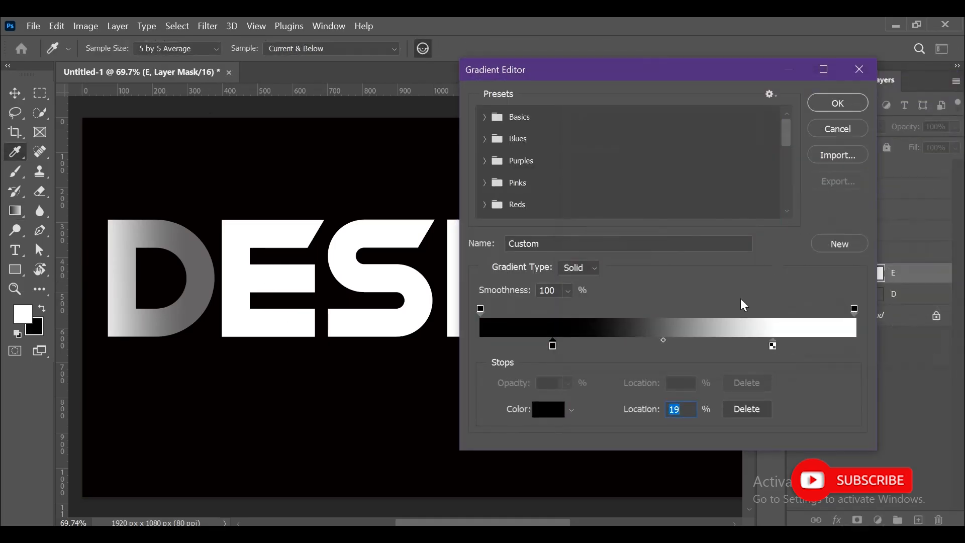
click(773, 346)
click(548, 410)
click(908, 106)
click(838, 102)
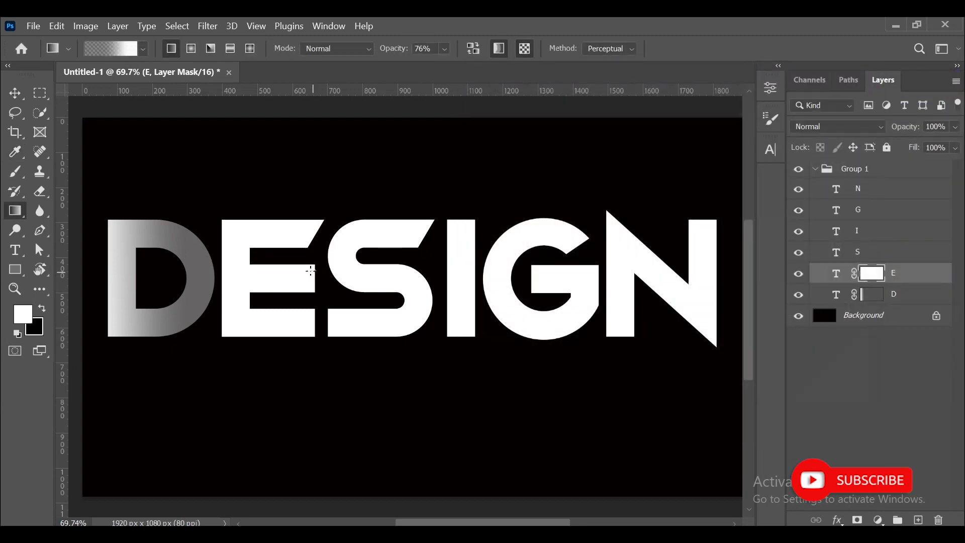
Draw the gradient across the E's mask to fade its left side.
drag(426, 283, 297, 276)
key(ctrl+z)
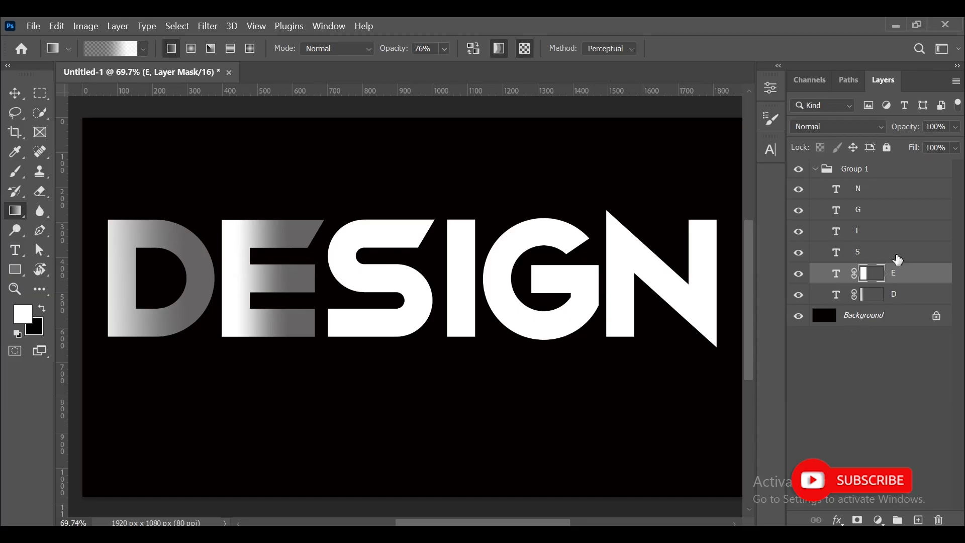
Add a layer mask to the S layer and draw the gradient across it.
click(895, 252)
click(857, 519)
drag(422, 275, 279, 279)
Add a layer mask to the I layer and apply the gradient across it.
click(936, 233)
click(856, 519)
drag(434, 267, 444, 265)
key(ctrl+z)
Add a layer mask to the G layer and apply the gradient across it.
click(890, 210)
click(857, 519)
key(d)
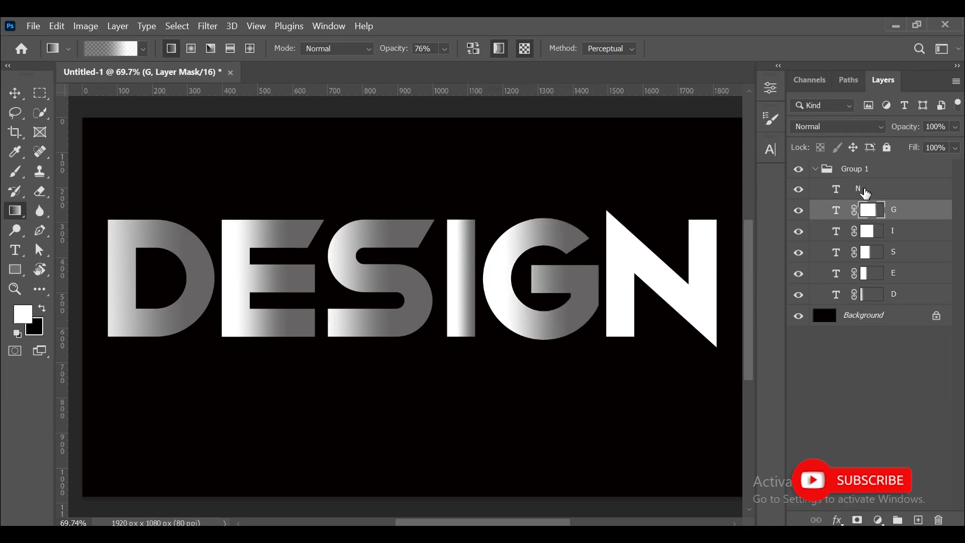
Add a layer mask to the N layer and draw the gradient across it.
click(863, 190)
click(857, 519)
key(d)
drag(603, 271, 718, 273)
Switch to the Move tool and set auto-select to individual layers.
click(22, 94)
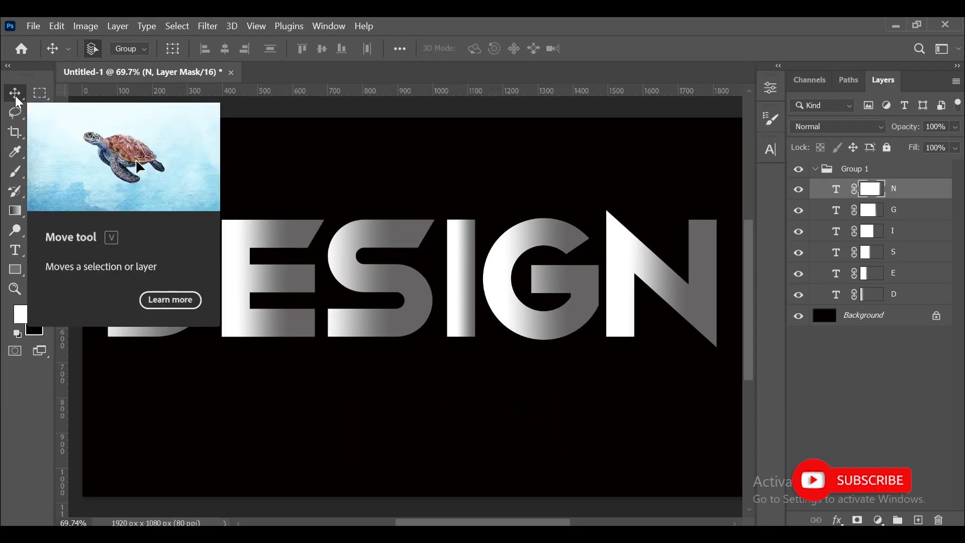
mouse_move(233, 293)
mouse_down()
mouse_move(221, 296)
mouse_move(232, 293)
mouse_up()
click(135, 49)
click(130, 73)
Shift the E, S, I, G and N letters leftwards so each overlaps the letter before it.
click(237, 235)
drag(237, 234, 205, 239)
drag(344, 267, 293, 266)
drag(468, 285, 388, 285)
drag(618, 267, 466, 262)
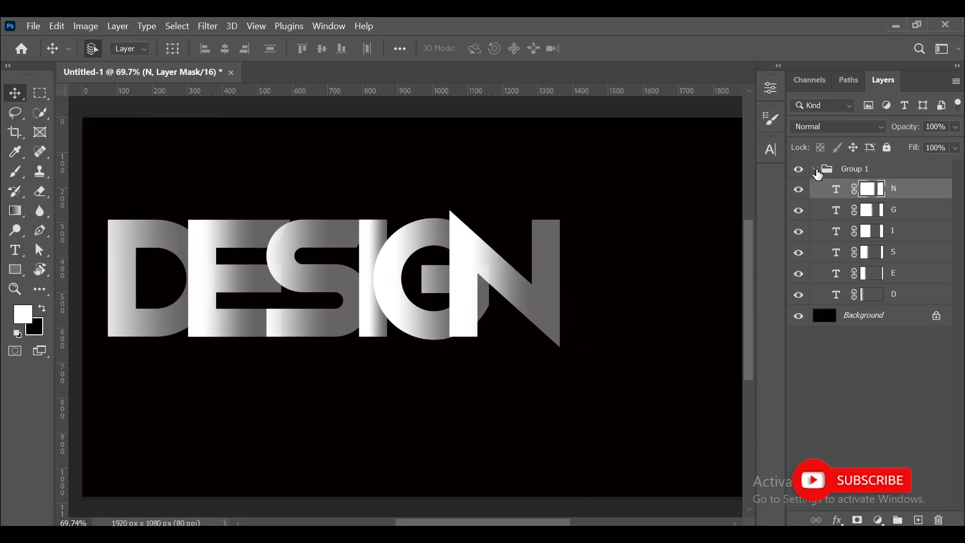
Collapse the letter group and set auto-select back to groups.
click(815, 169)
click(120, 51)
click(125, 64)
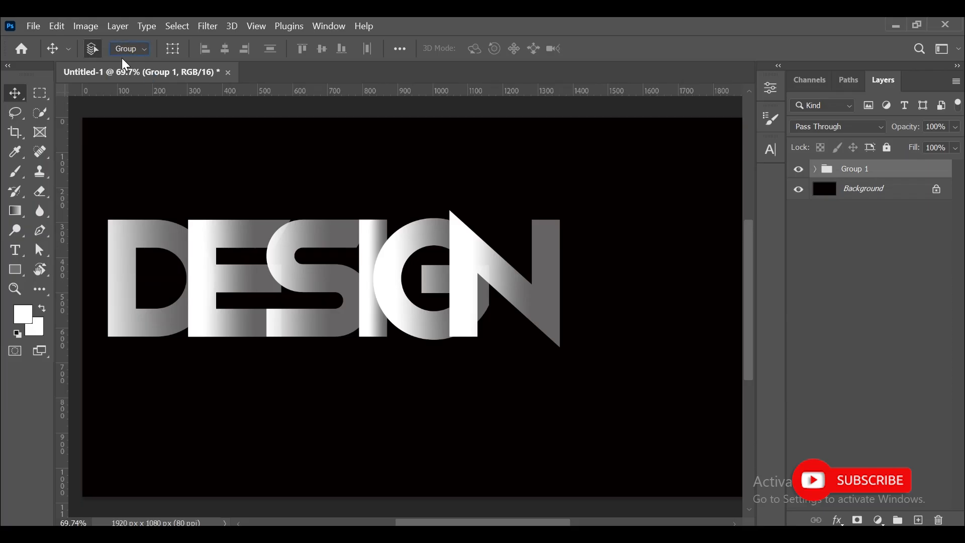
Scale the DESIGN group up to about 124%.
key(ctrl+t)
drag(559, 346, 667, 379)
click(735, 48)
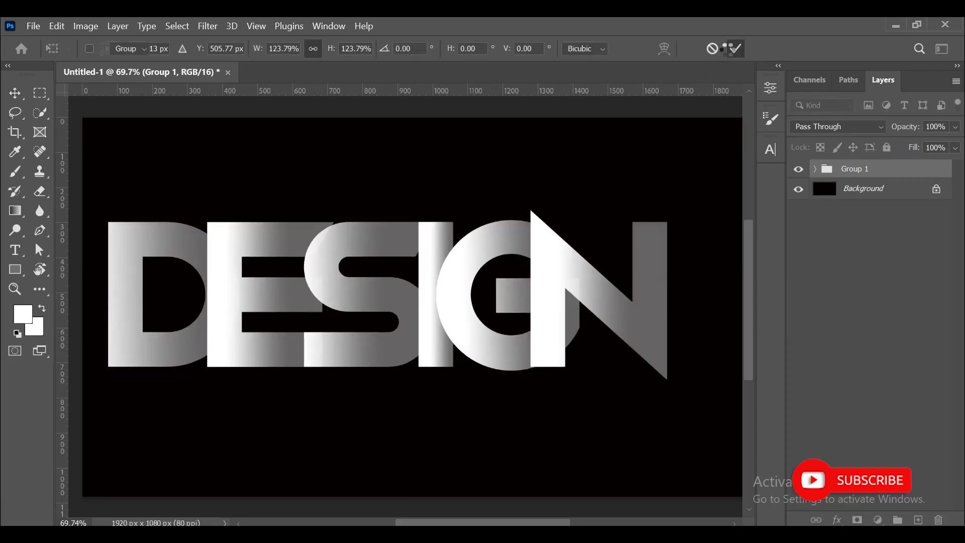
Expand the group and paint black over part of the G layer mask with the Brush tool.
click(815, 169)
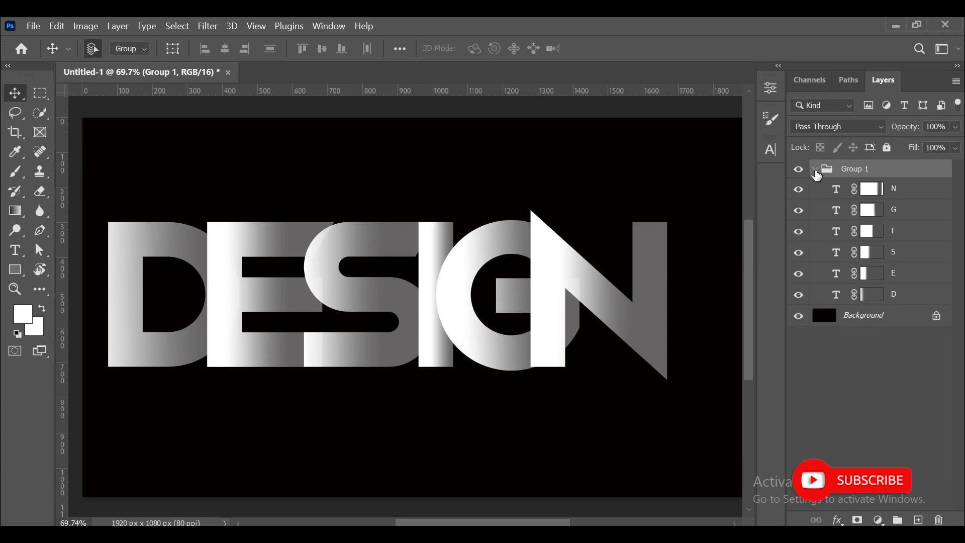
click(872, 211)
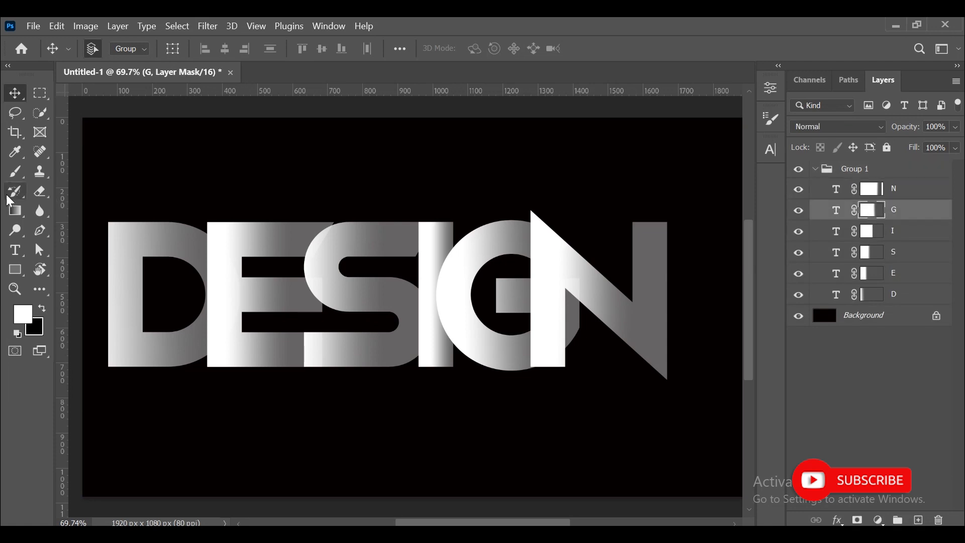
click(22, 176)
click(42, 310)
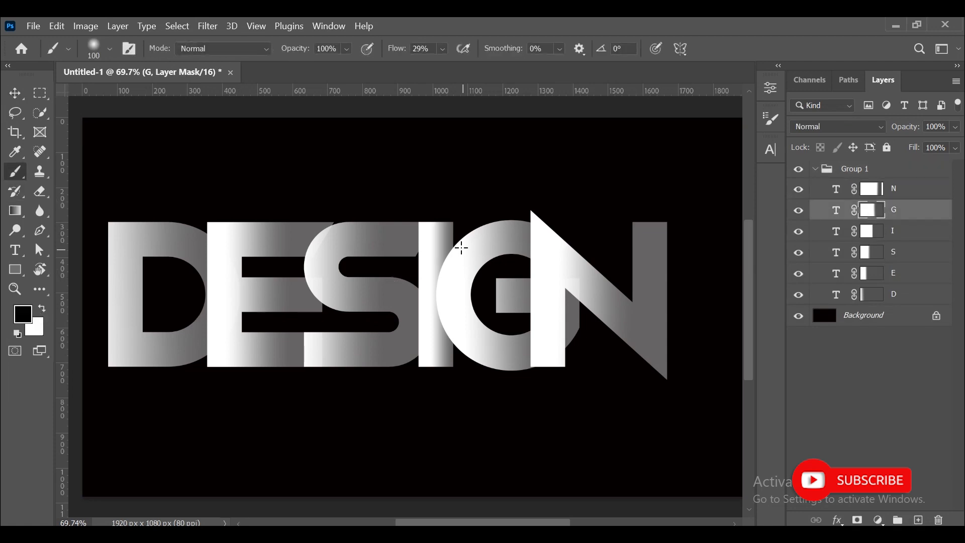
drag(606, 330, 580, 299)
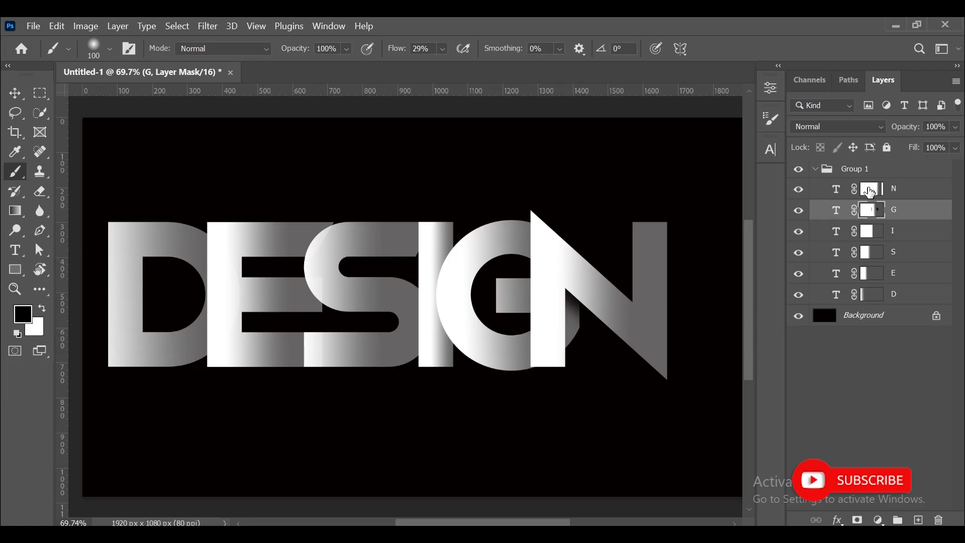
Paint vertical fading strokes on the I and S layer masks with a 200 px brush at 70% opacity.
click(868, 232)
drag(456, 224, 456, 361)
click(110, 49)
click(295, 62)
key(7)
key(alt+bracketleft)
key(bracketright)
key(bracketright)
key(bracketright)
drag(399, 216, 403, 357)
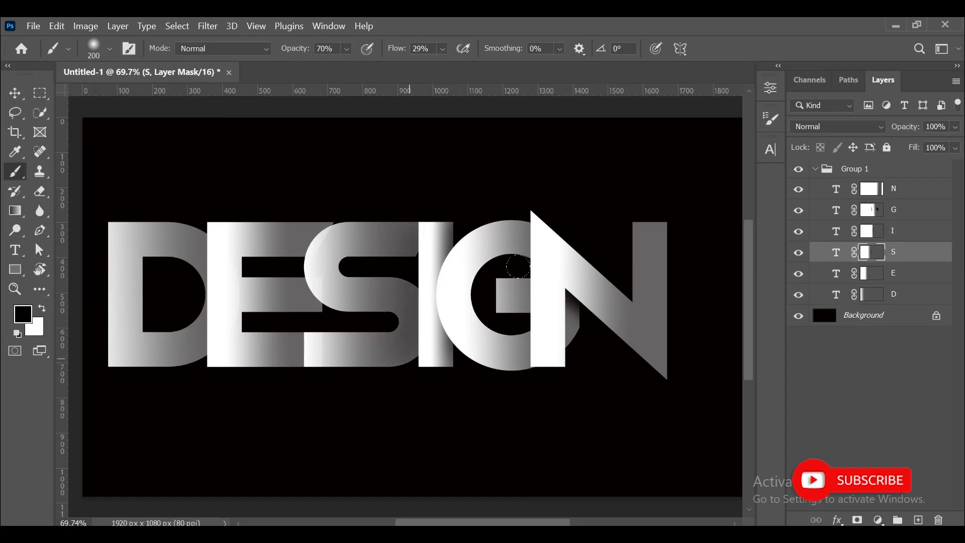
Paint down the N layer mask with a 300 px brush at 100% opacity to fade its right side.
click(872, 189)
mouse_move(651, 209)
mouse_down()
mouse_move(653, 357)
mouse_move(655, 214)
mouse_move(665, 370)
mouse_move(648, 197)
mouse_move(643, 355)
mouse_move(625, 194)
mouse_up()
drag(309, 49, 324, 49)
key(bracketright)
key(bracketright)
drag(653, 222, 658, 377)
Paint a vertical stroke down the D layer mask and switch to the Move tool.
click(875, 211)
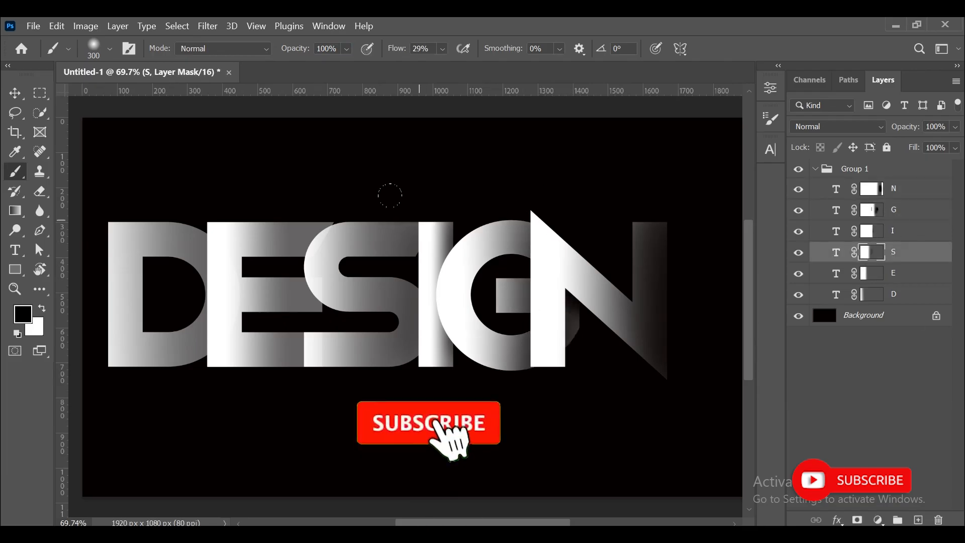
click(872, 274)
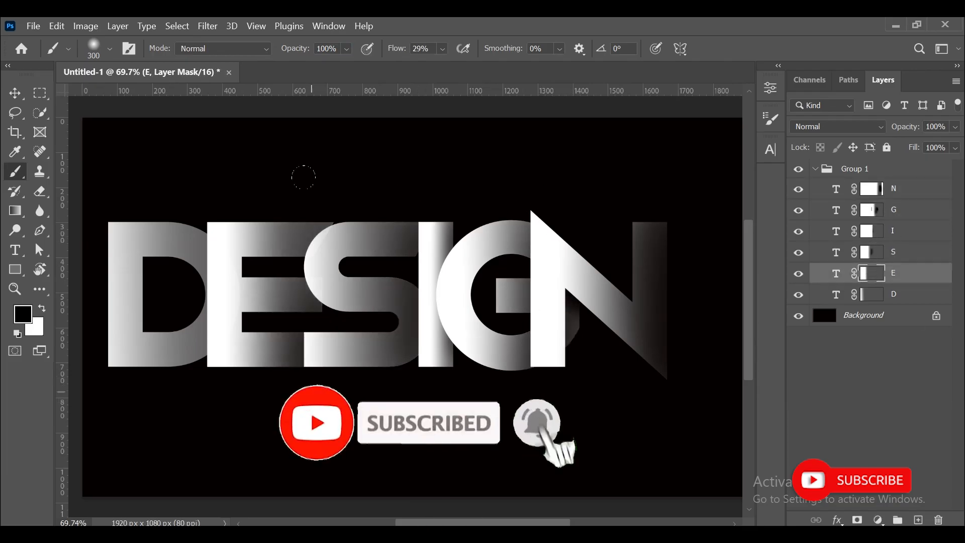
click(872, 295)
drag(191, 226, 191, 362)
key(v)
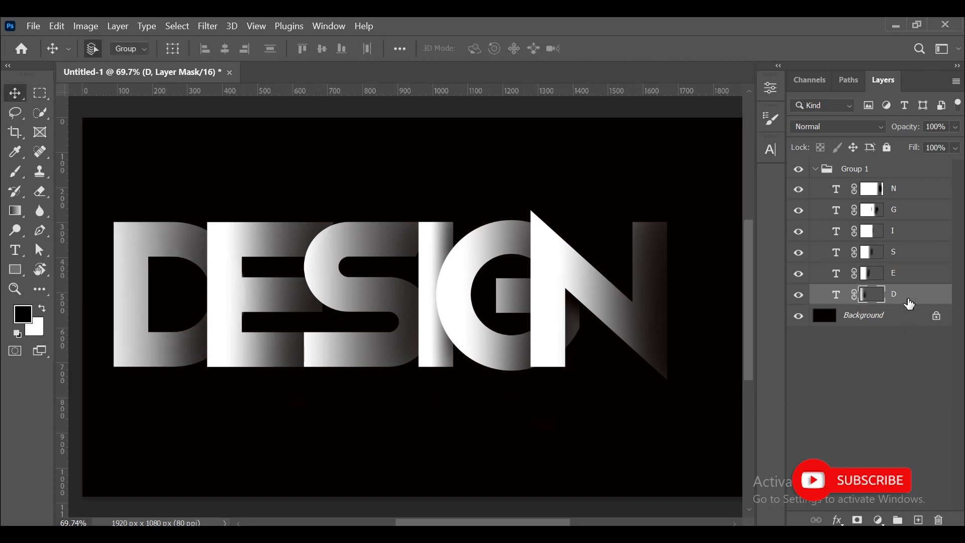
Collapse the letter group and nudge the DESIGN text slightly up and right.
click(699, 189)
click(815, 170)
click(854, 170)
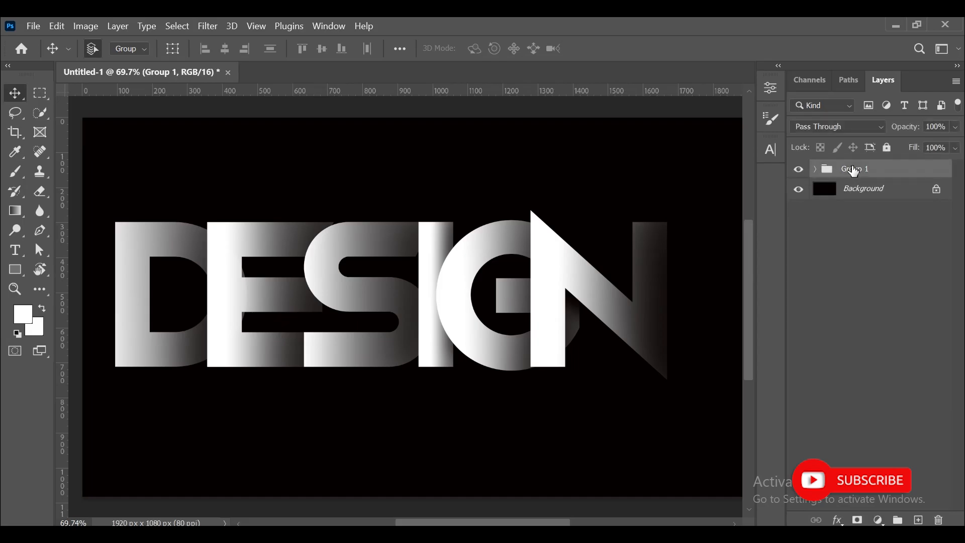
drag(537, 276, 553, 265)
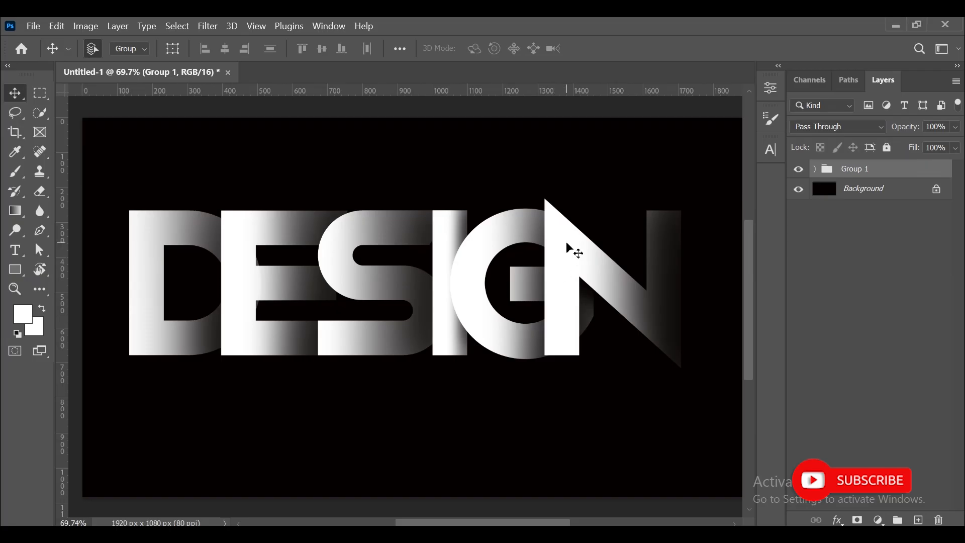
Duplicate the group, flip the copy vertically and place it directly beneath the original as a reflection.
drag(866, 172, 918, 519)
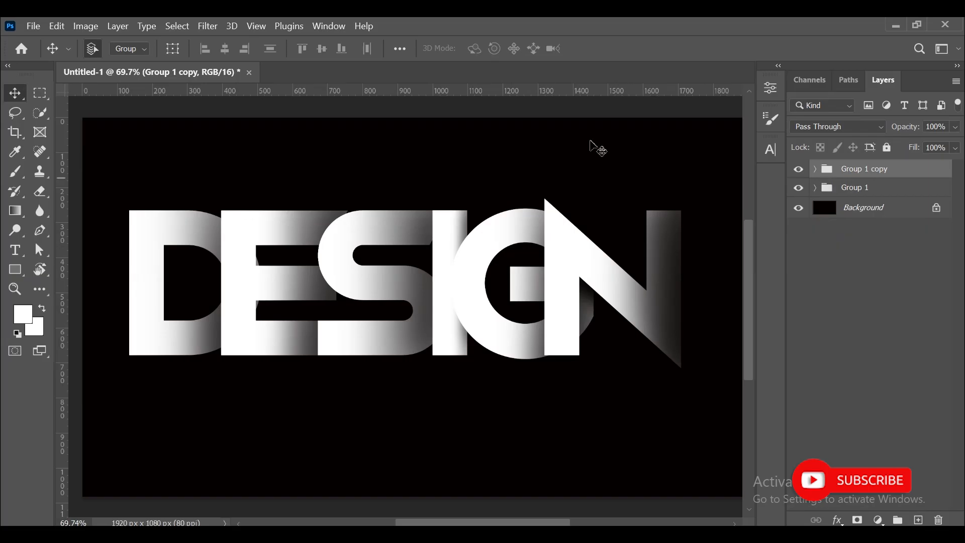
key(ctrl+t)
right_click(447, 255)
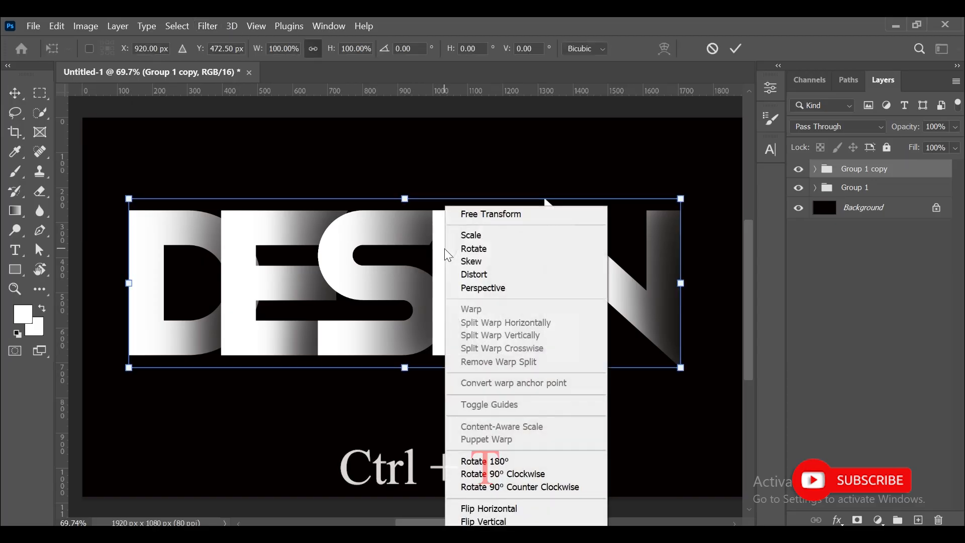
click(483, 521)
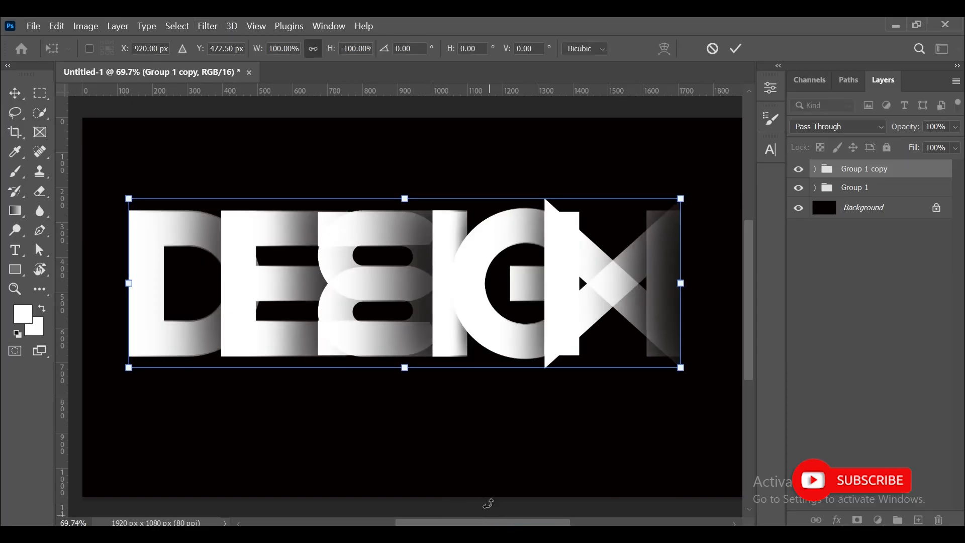
drag(560, 285, 561, 428)
click(735, 48)
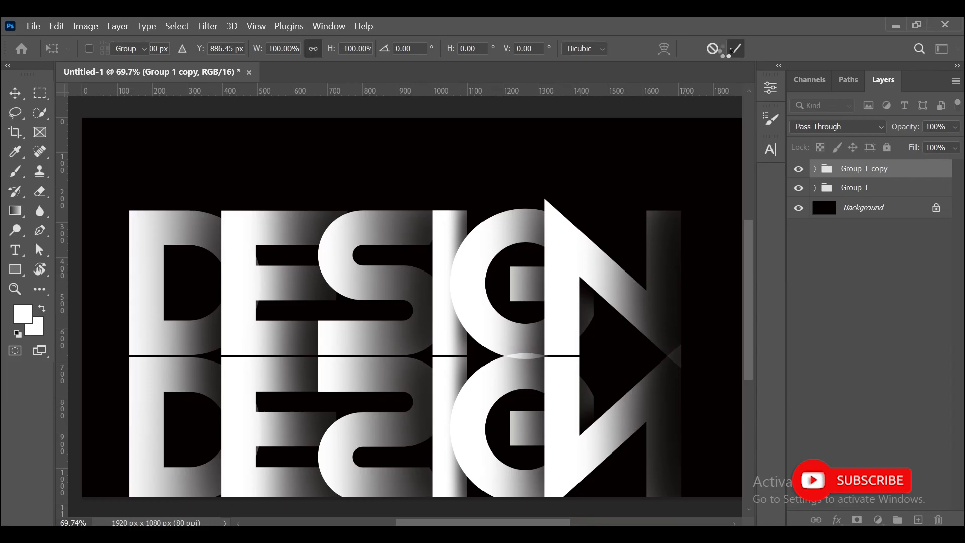
Move the copied group below Group 1 and rename it reflection.
click(840, 188)
drag(843, 169, 858, 202)
double_click(856, 193)
text(reflection)
click(873, 279)
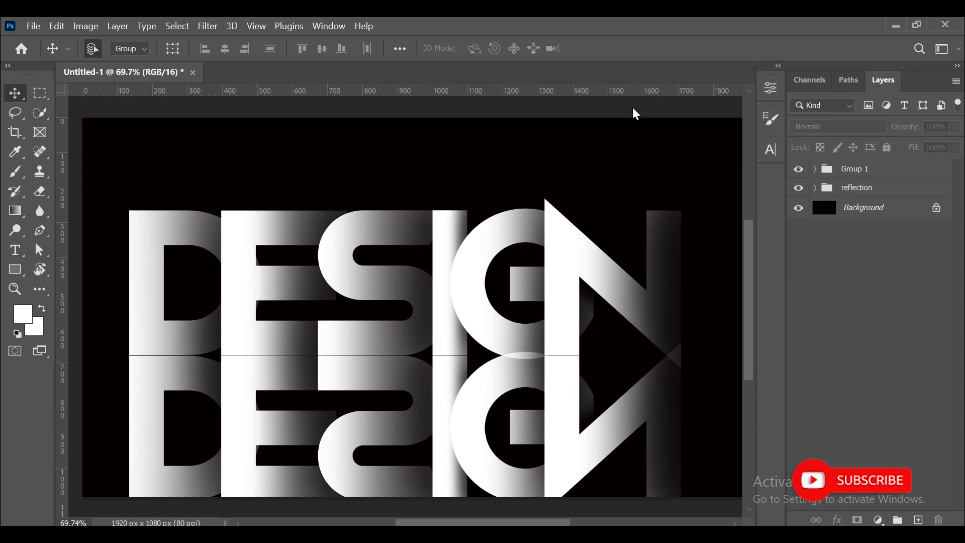
Select both groups and move them up together on the canvas.
click(857, 173)
shift+click(858, 189)
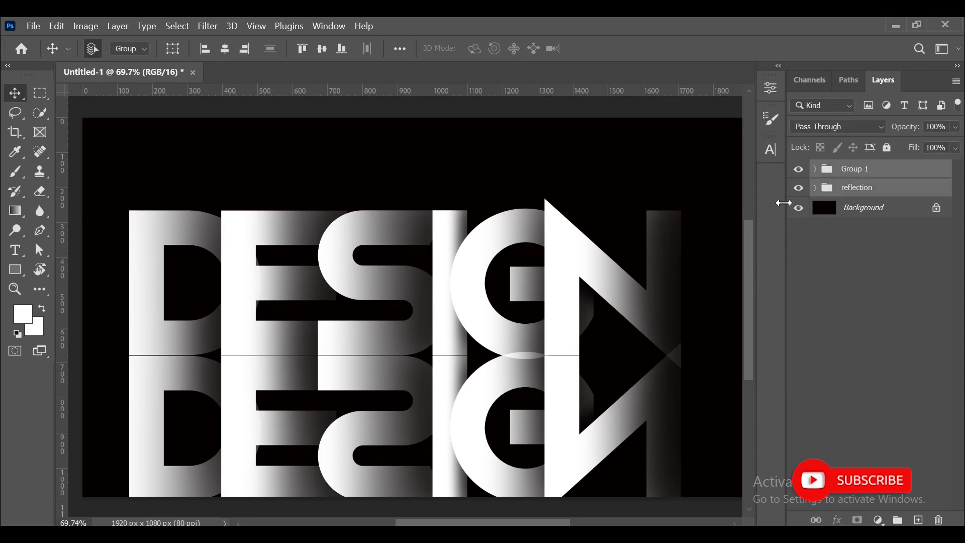
drag(570, 243, 572, 195)
click(920, 267)
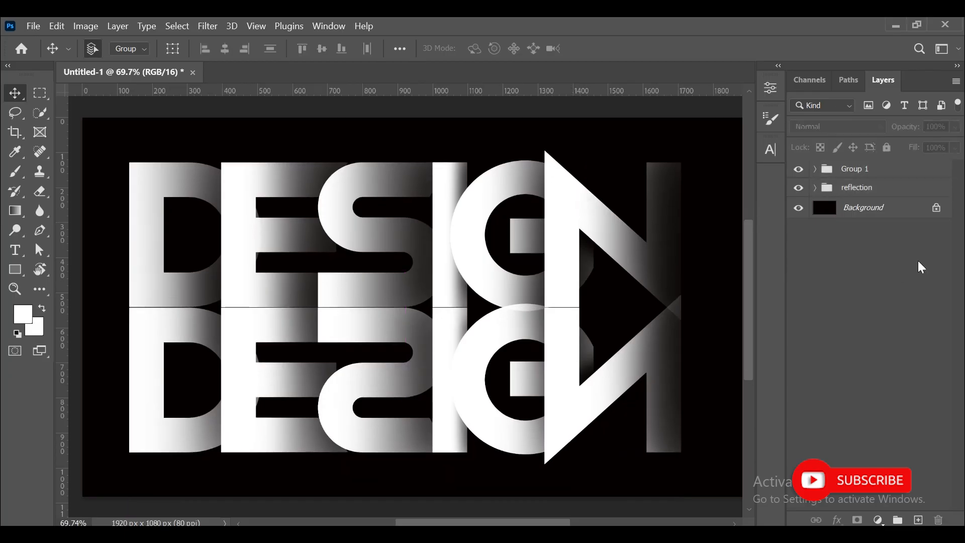
Add a layer mask to the reflection group and edit the gradient into a plain black-to-white ramp.
click(863, 195)
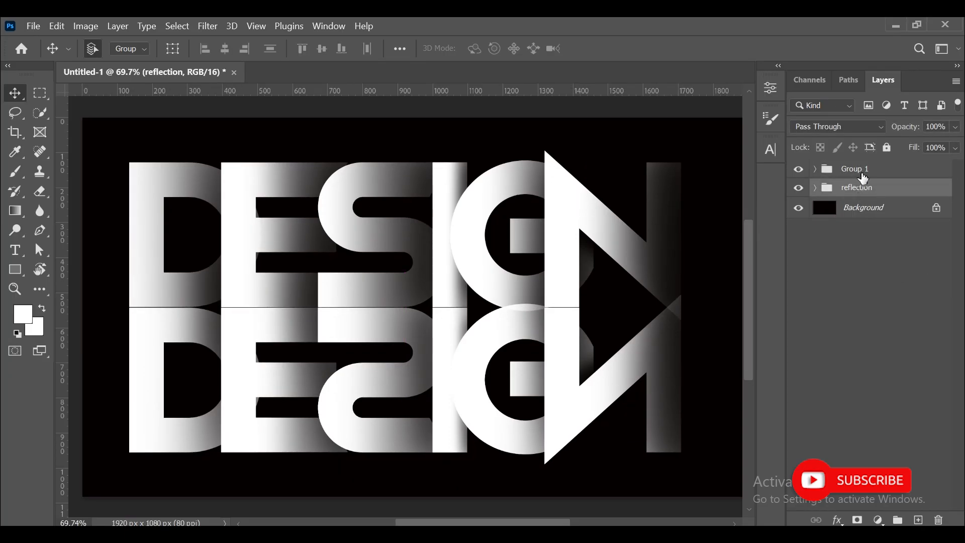
click(858, 521)
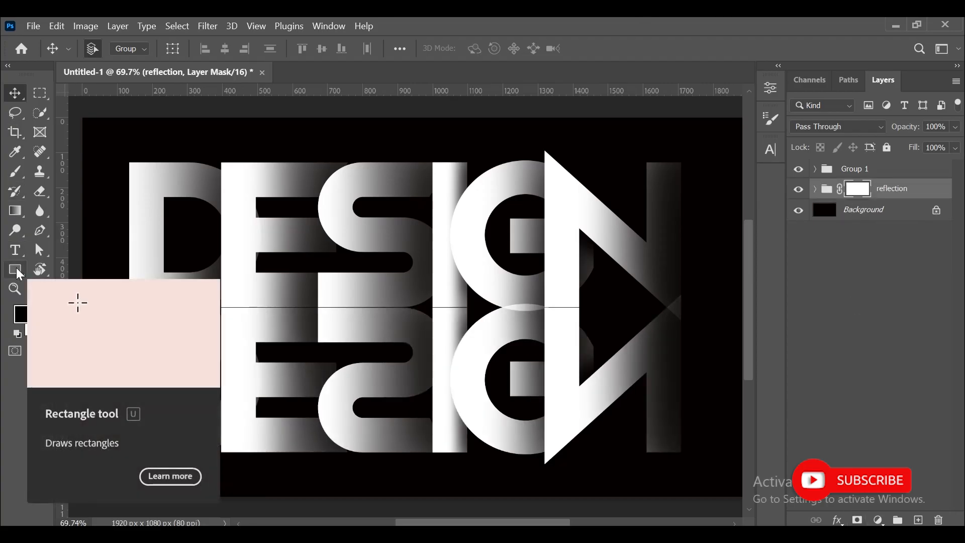
click(14, 212)
click(92, 48)
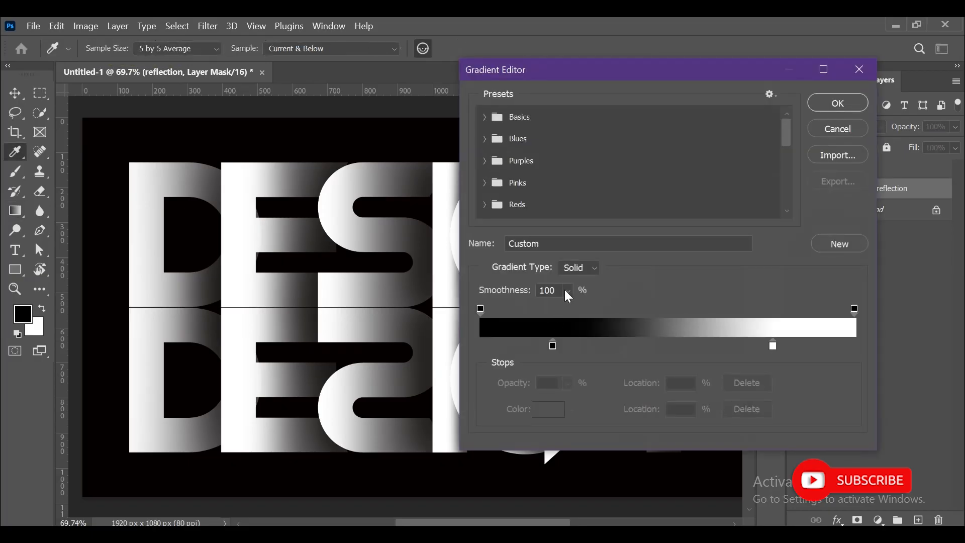
drag(551, 348, 465, 356)
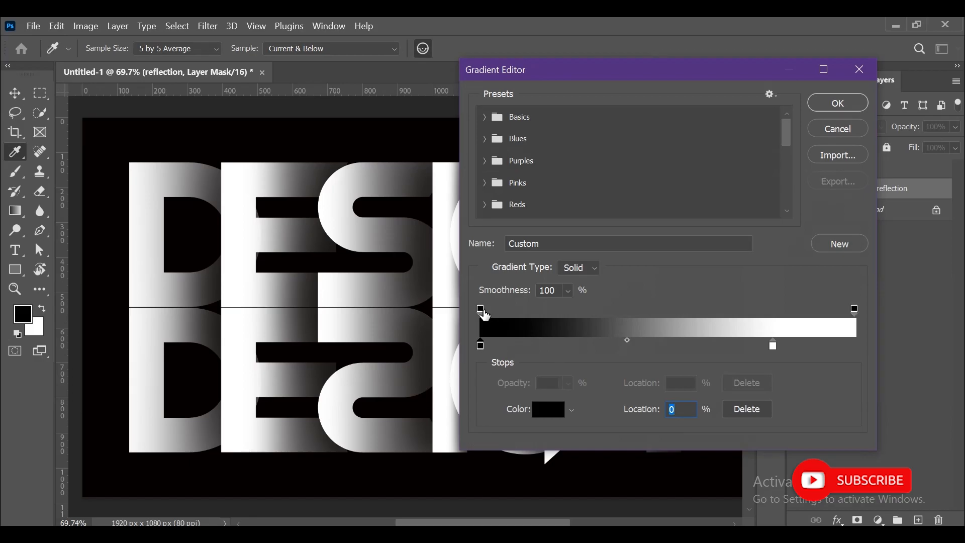
click(481, 309)
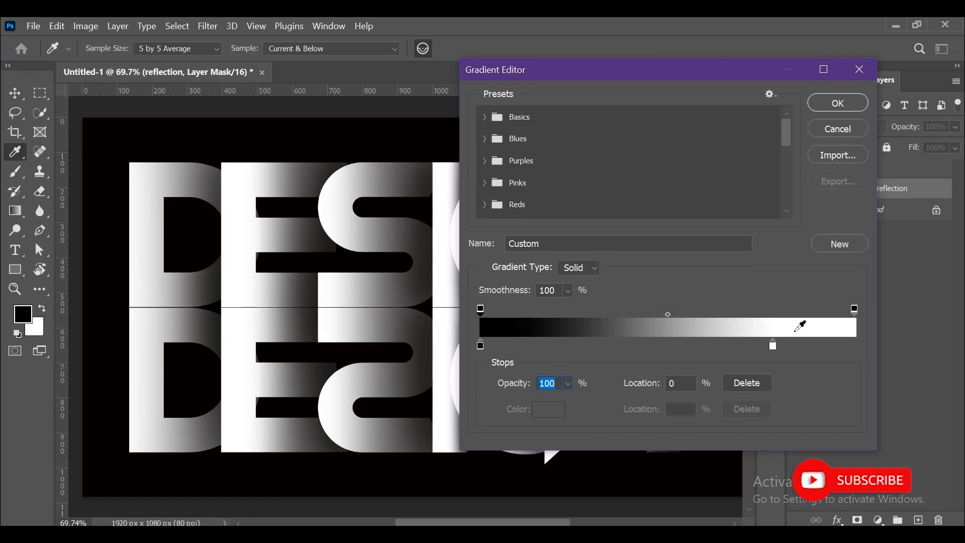
drag(777, 348, 885, 349)
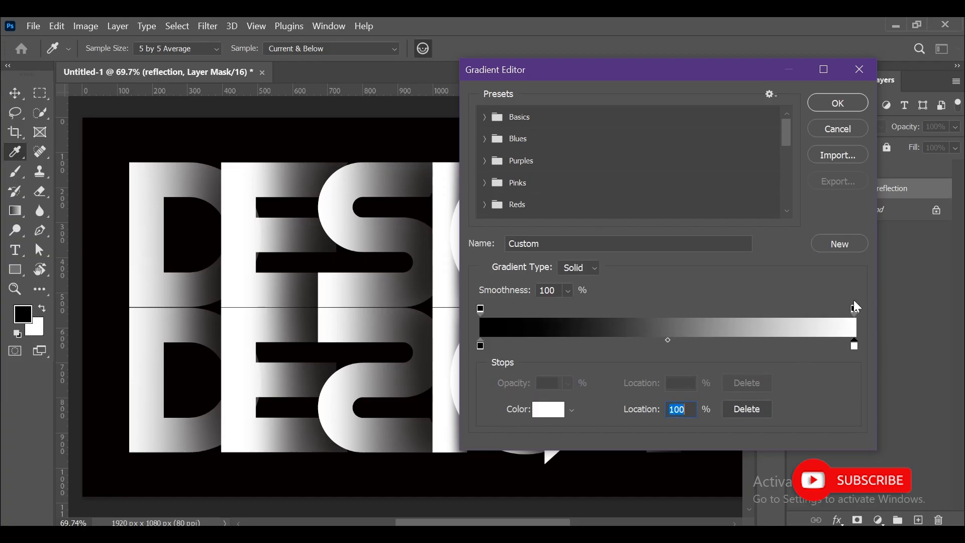
drag(853, 307, 838, 289)
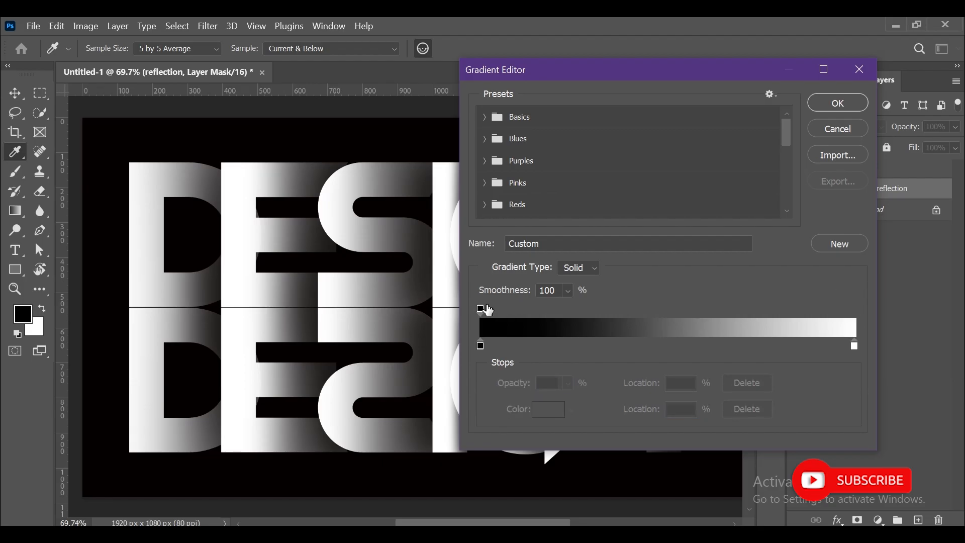
click(810, 104)
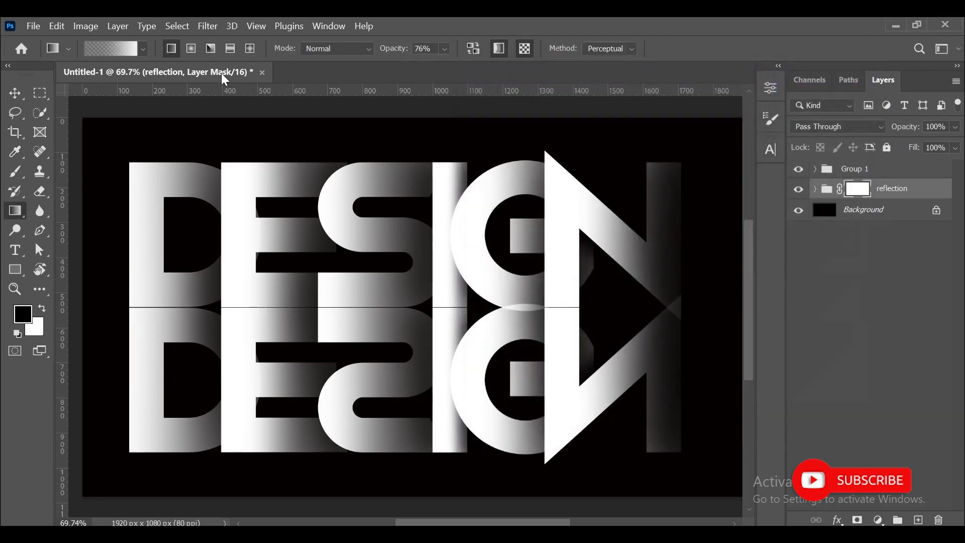
Draw a 100% opacity gradient upward across the reflection group's mask to fade it out.
drag(403, 50, 455, 52)
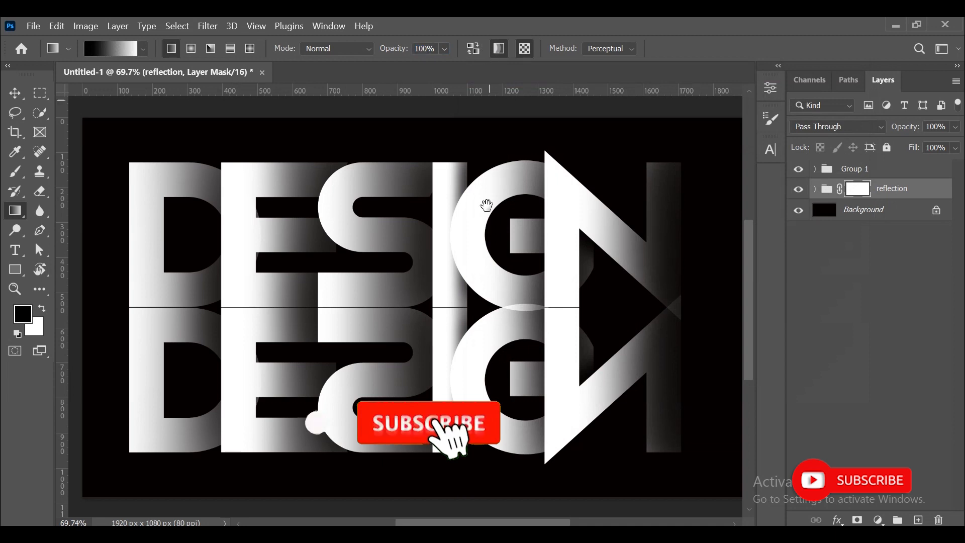
drag(487, 206, 486, 187)
drag(416, 401, 415, 259)
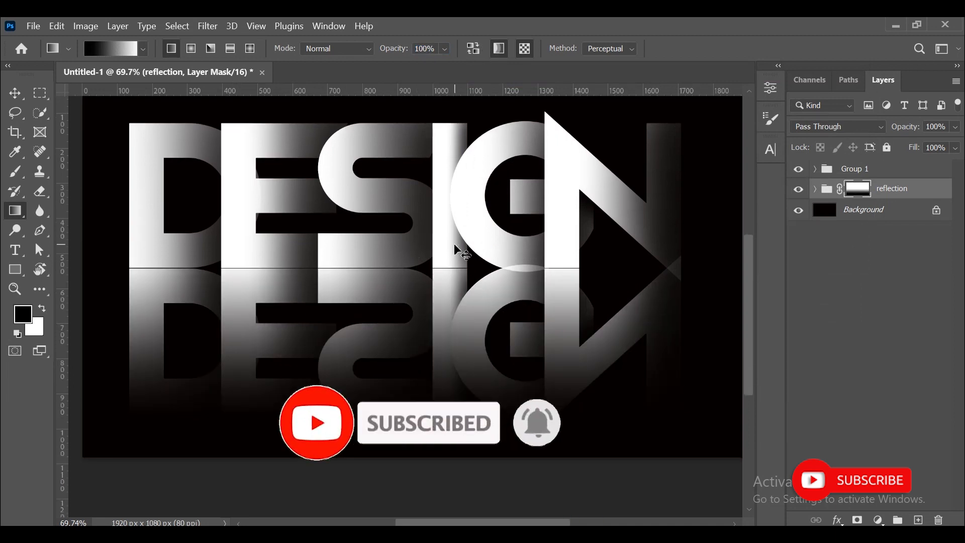
key(ctrl+z)
drag(897, 126, 877, 127)
drag(404, 438, 407, 233)
Lower the reflection group's opacity to 88% and brush its mask along the baseline under the G and N.
key(v)
drag(911, 130, 928, 134)
click(15, 171)
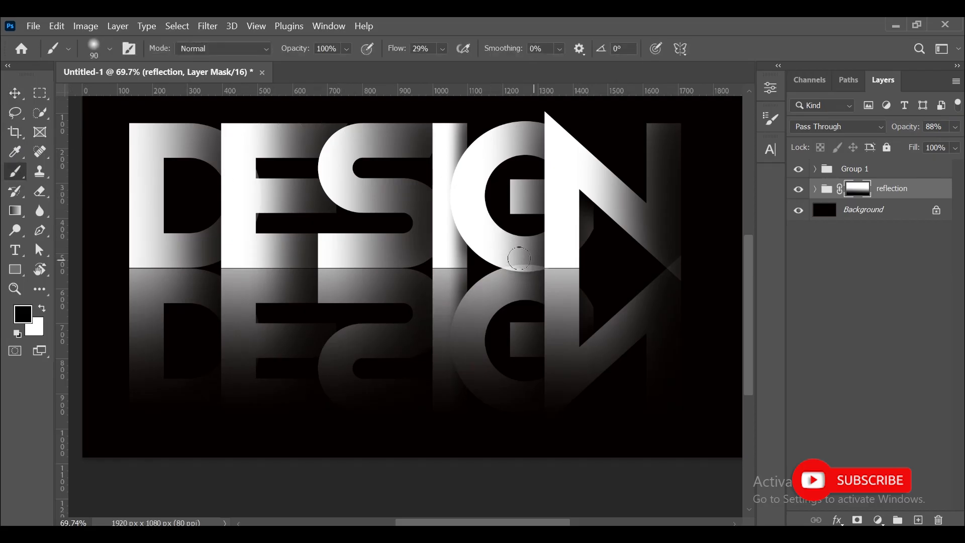
drag(538, 259, 633, 258)
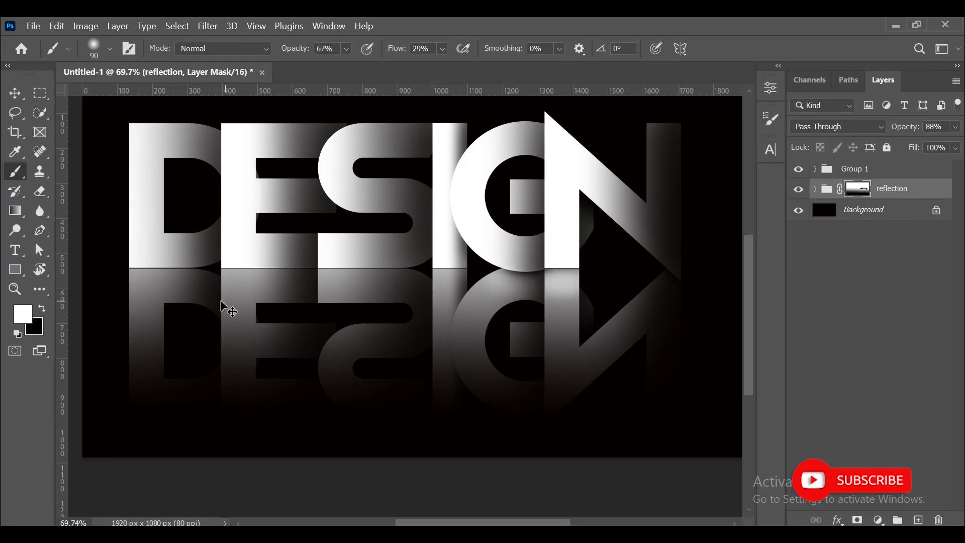
drag(227, 306, 212, 346)
click(6, 93)
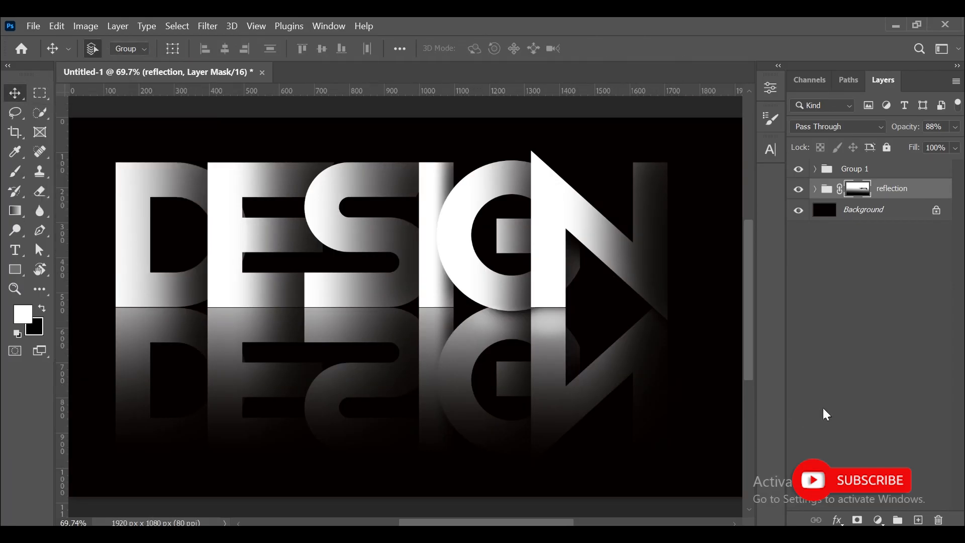
click(903, 385)
click(857, 189)
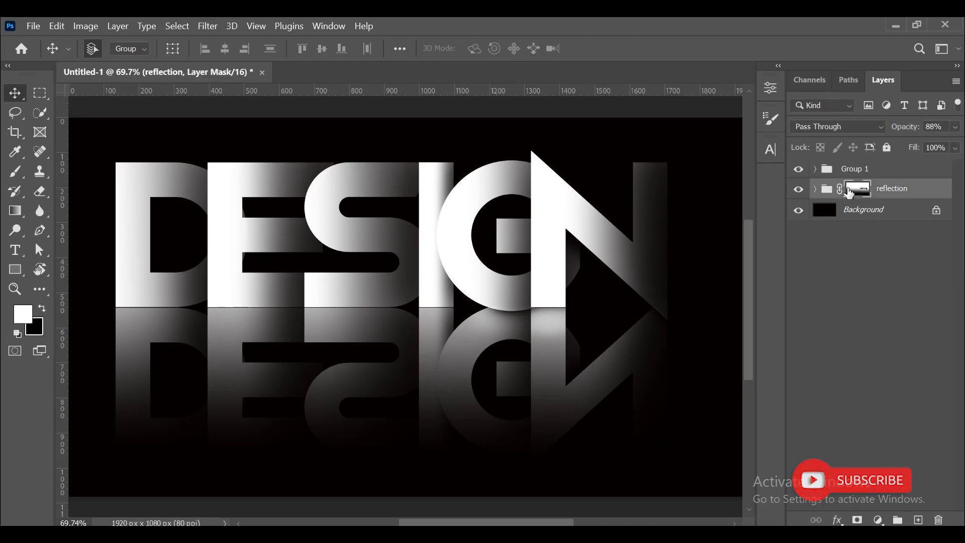
click(15, 210)
click(28, 93)
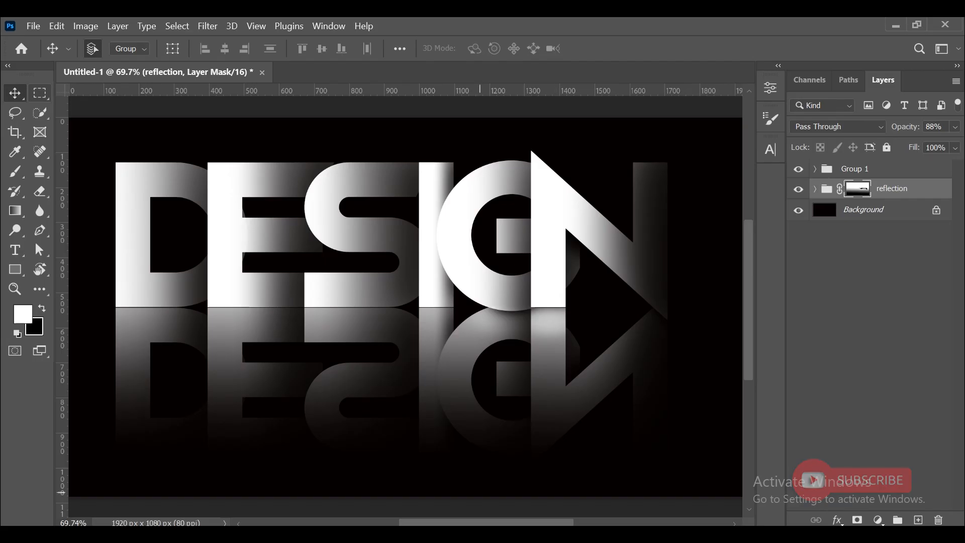